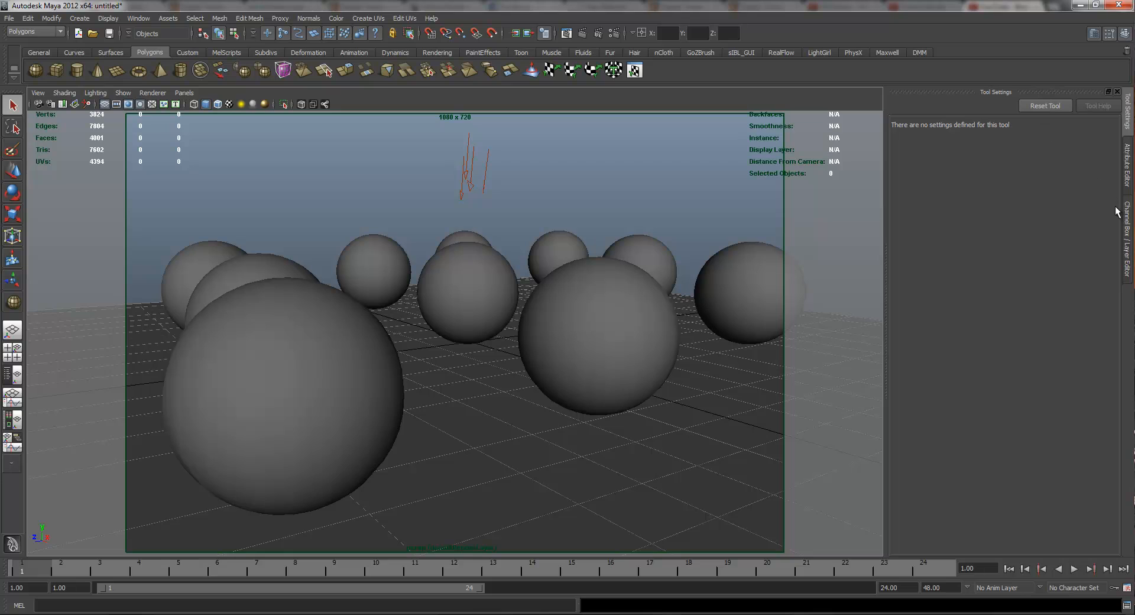
Step: Review the existing beauty render of the spheres and the Max Sample Level in the mental ray quality settings
click(565, 33)
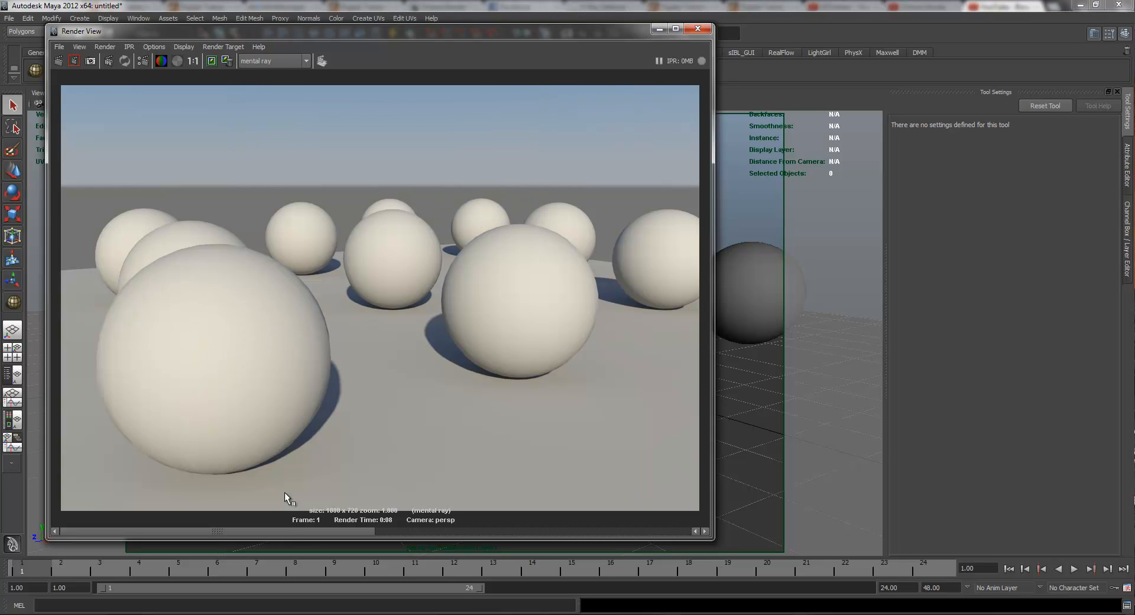
click(698, 28)
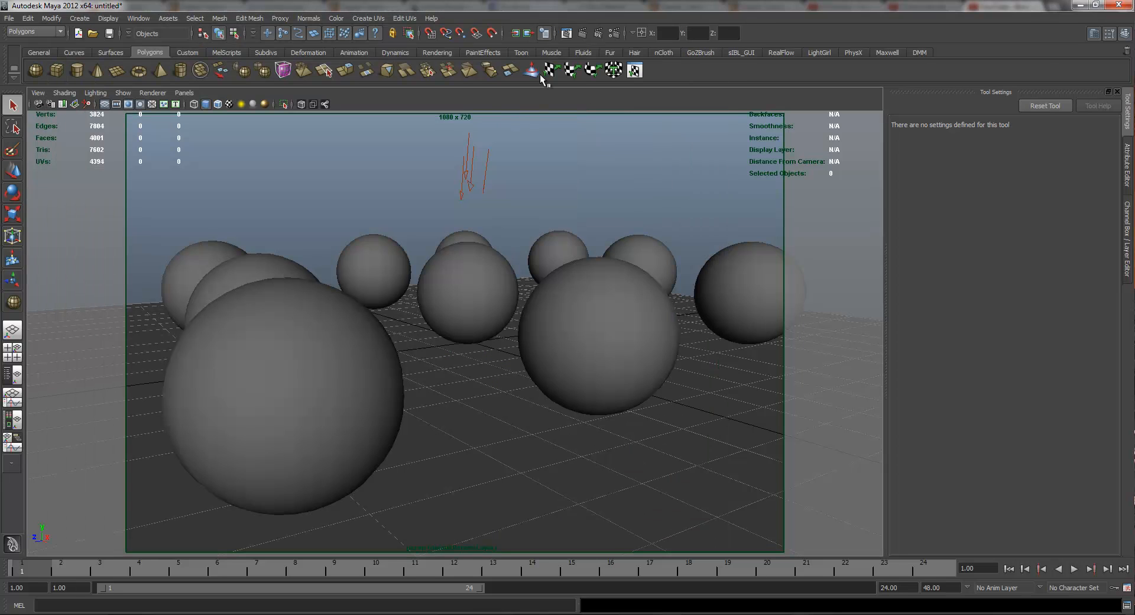
click(614, 33)
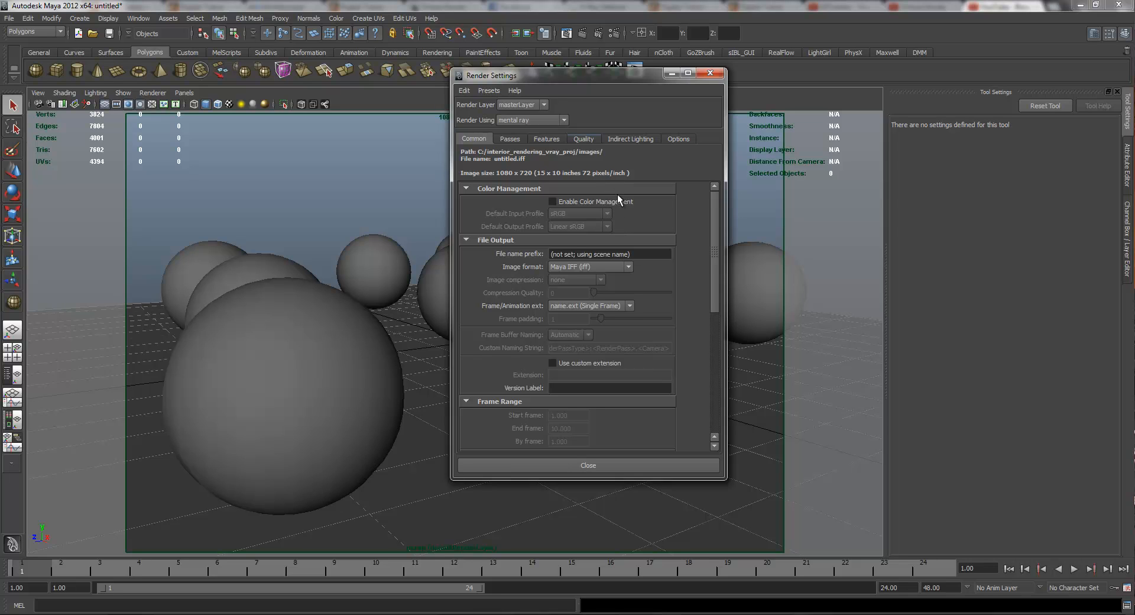
click(585, 139)
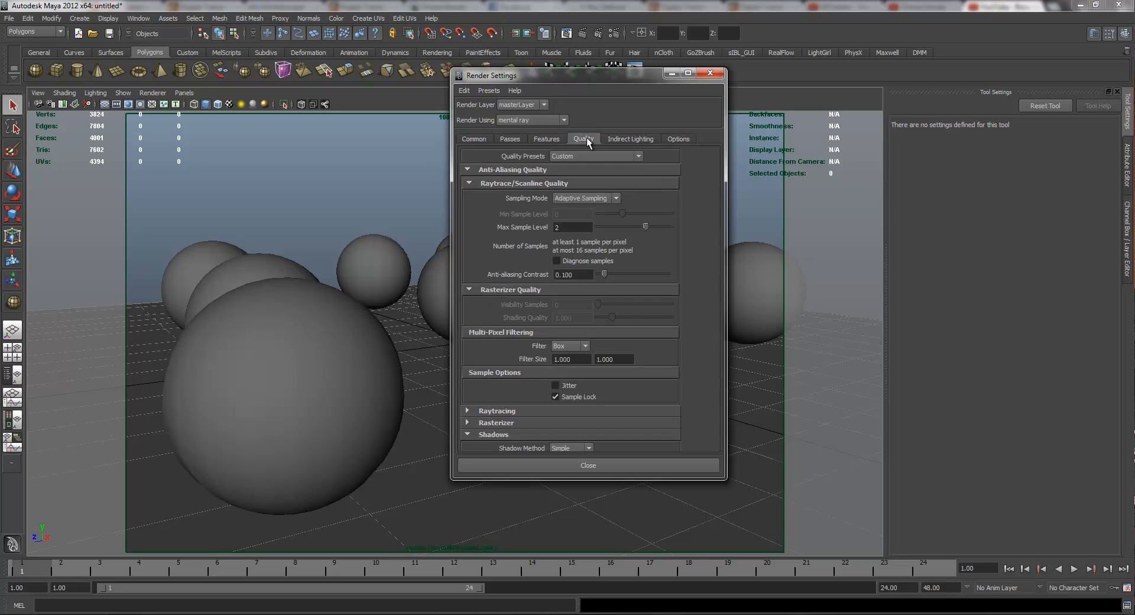
click(569, 227)
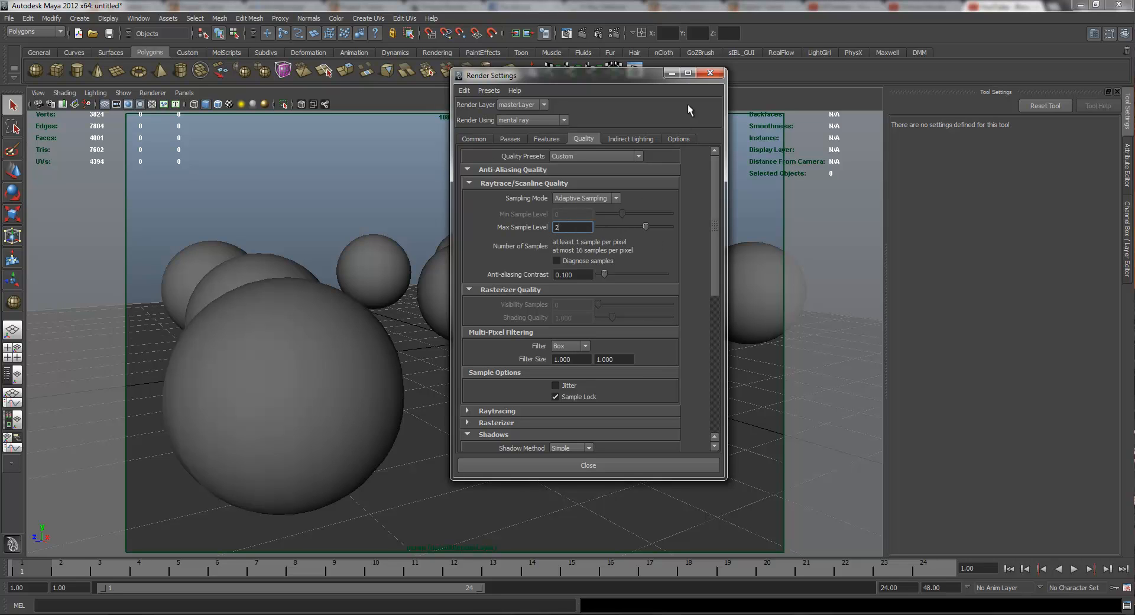
click(707, 73)
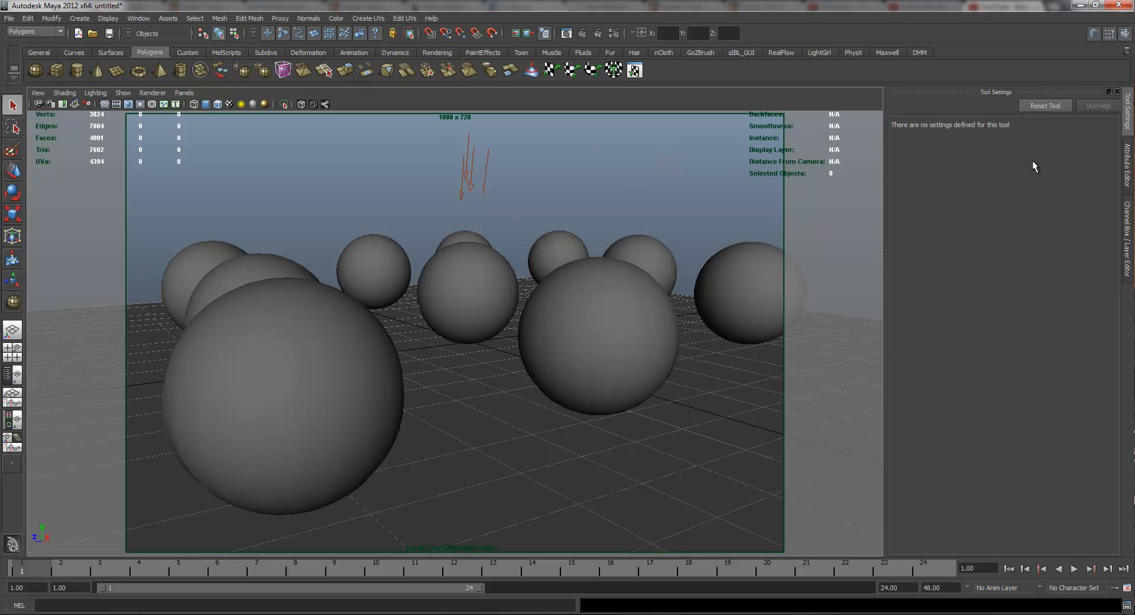
Step: Create a new empty render layer and name it ZDepth
click(1120, 229)
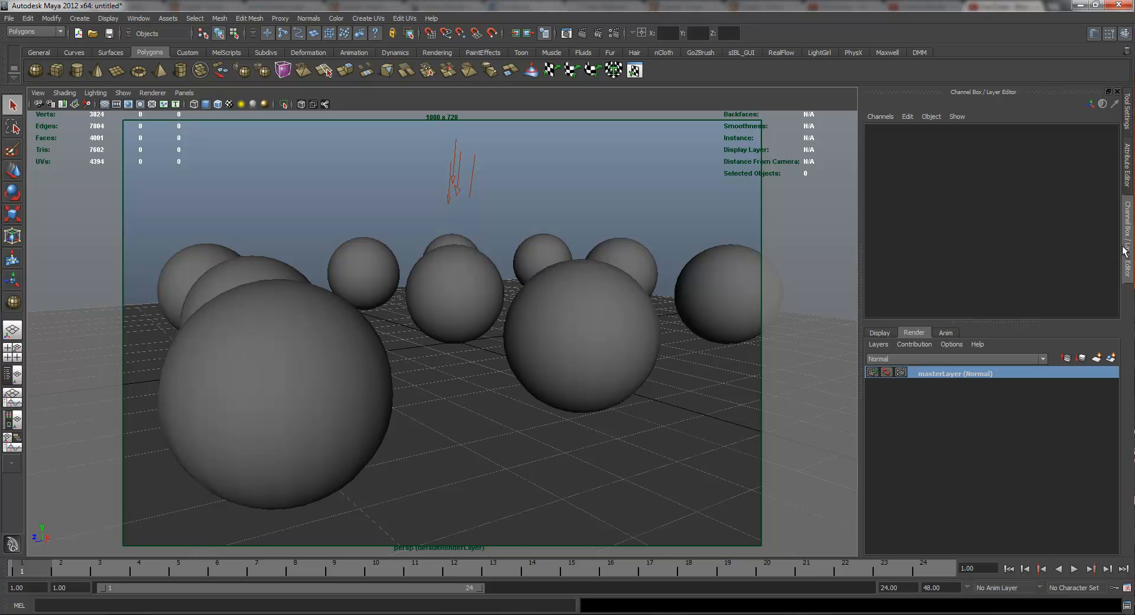
click(1094, 357)
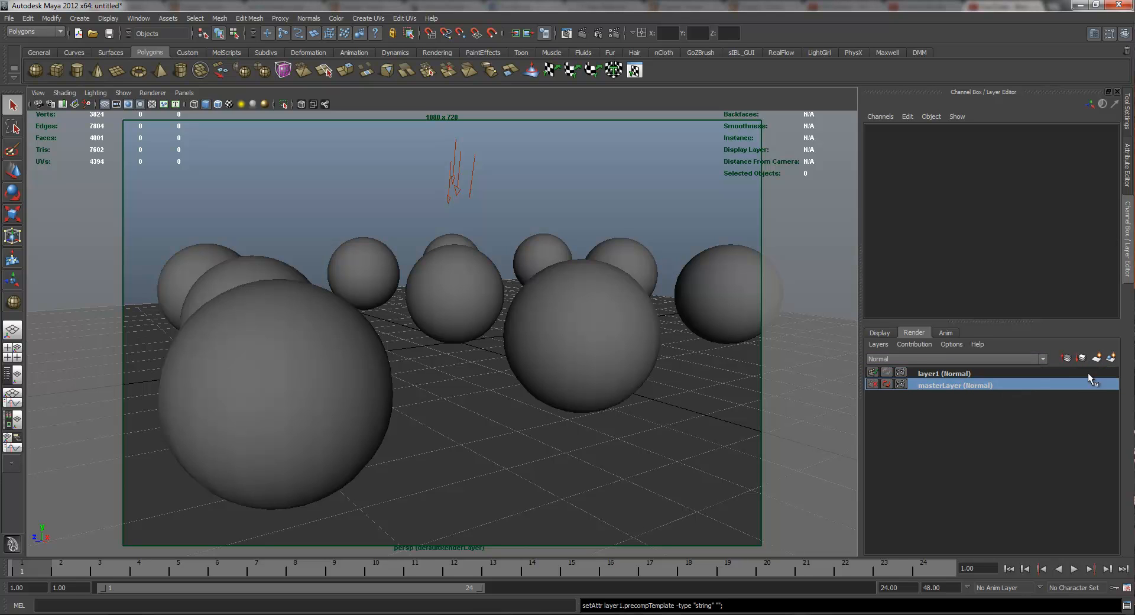
double_click(937, 374)
text(ZDepth)
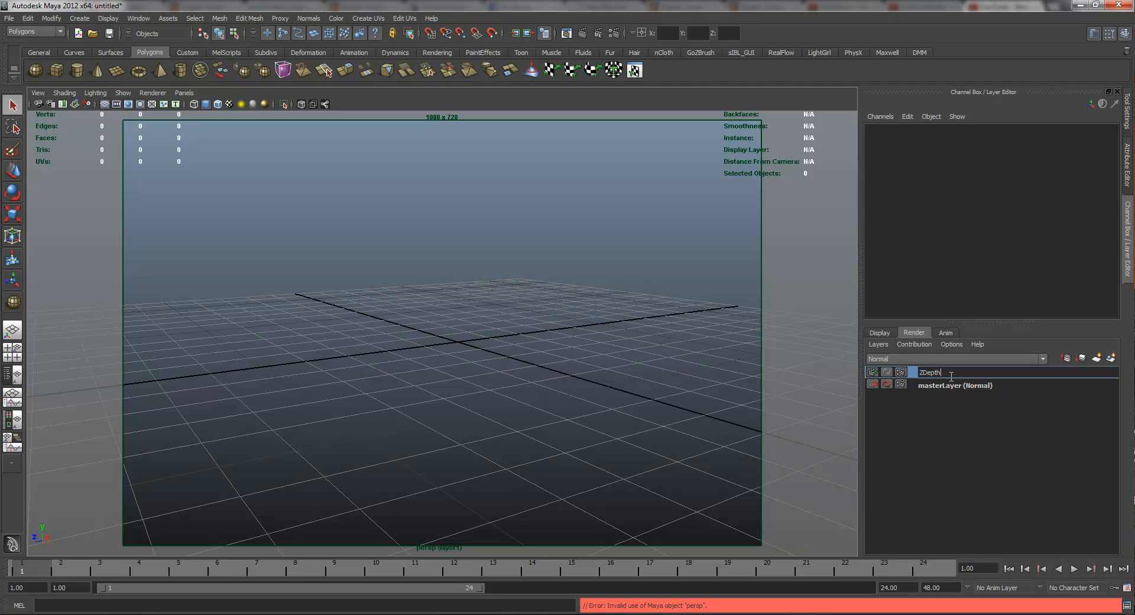
key(Return)
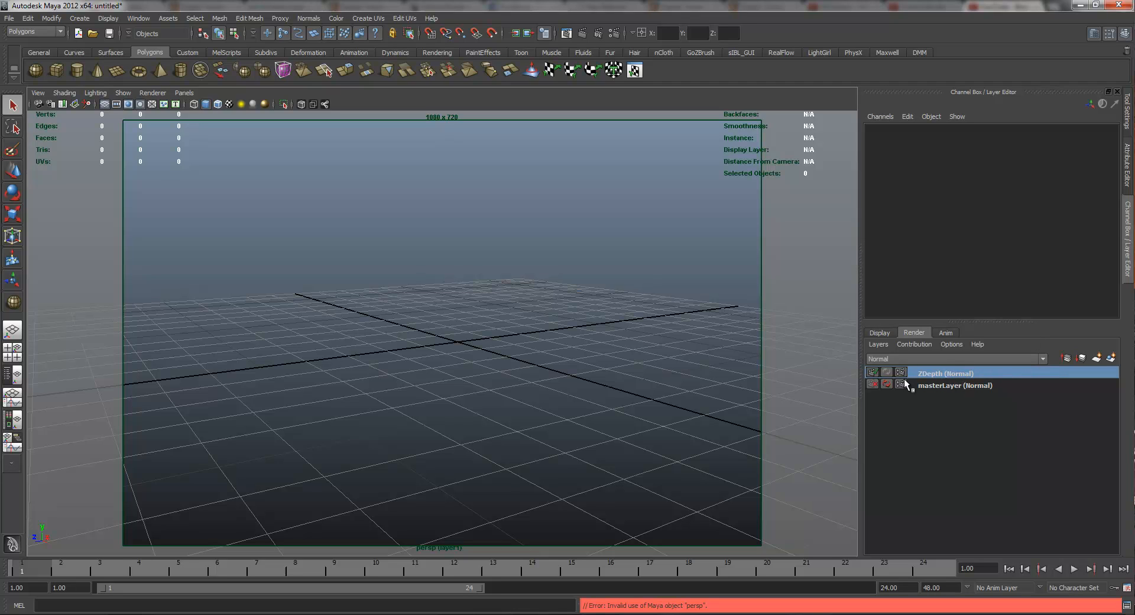
Step: Enable the Global option in the ZDepth render layer's attributes so it includes all scene objects
right_click(939, 372)
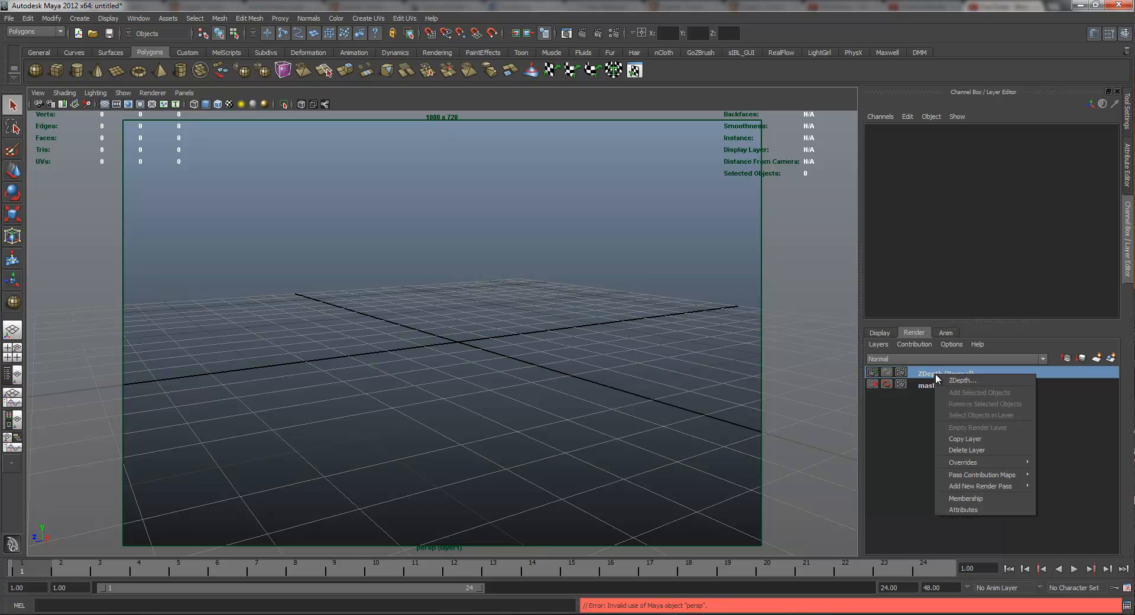
click(962, 509)
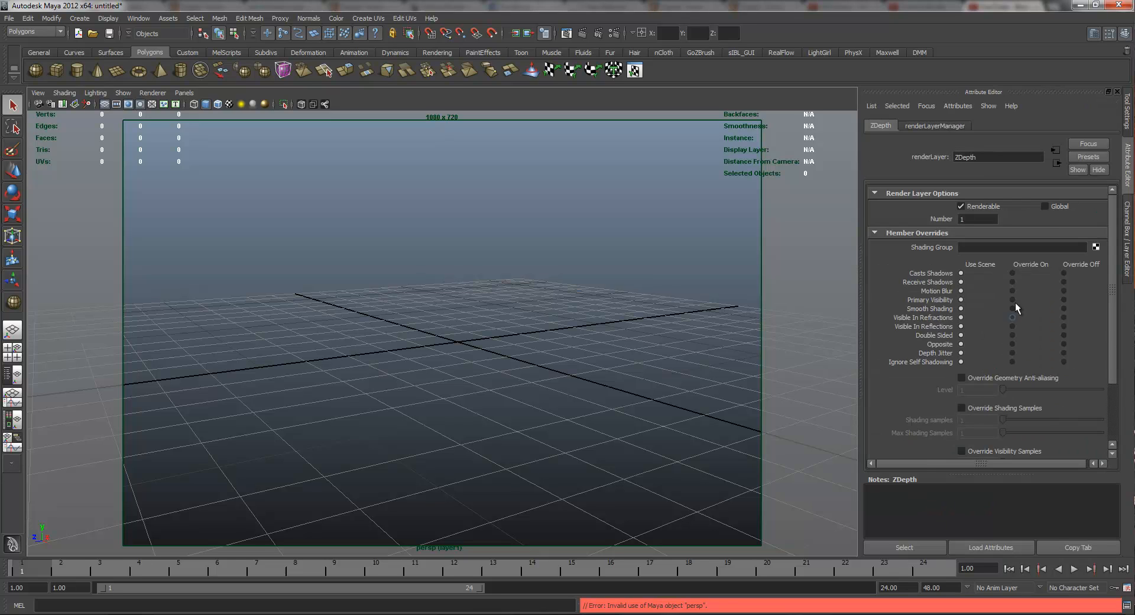
click(1045, 206)
click(1046, 206)
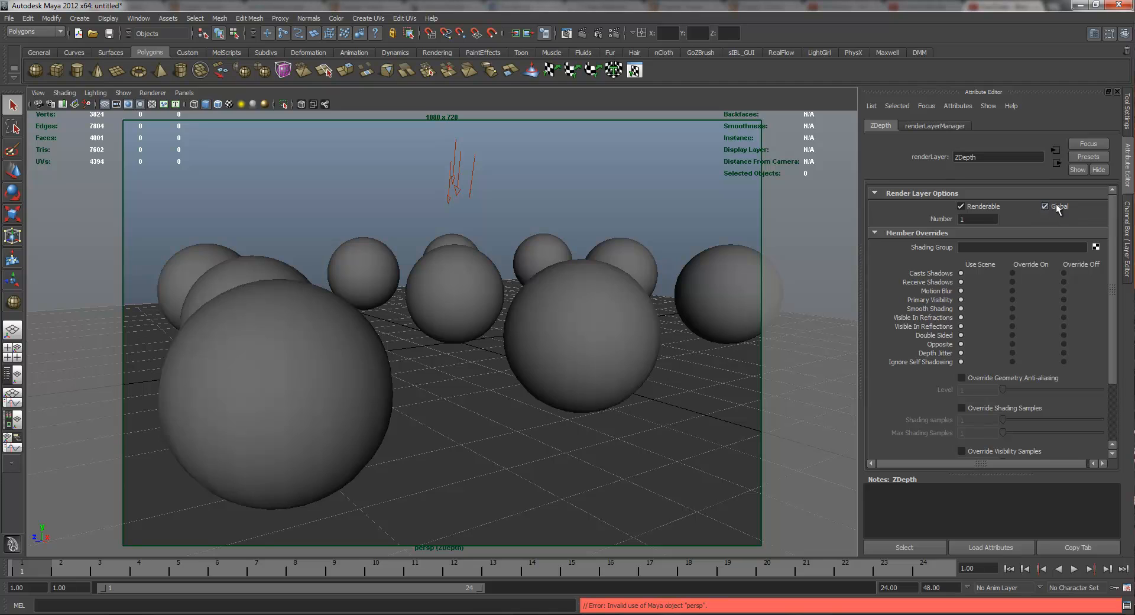
Step: Apply the Luminance Depth preset to the ZDepth render layer
click(1126, 234)
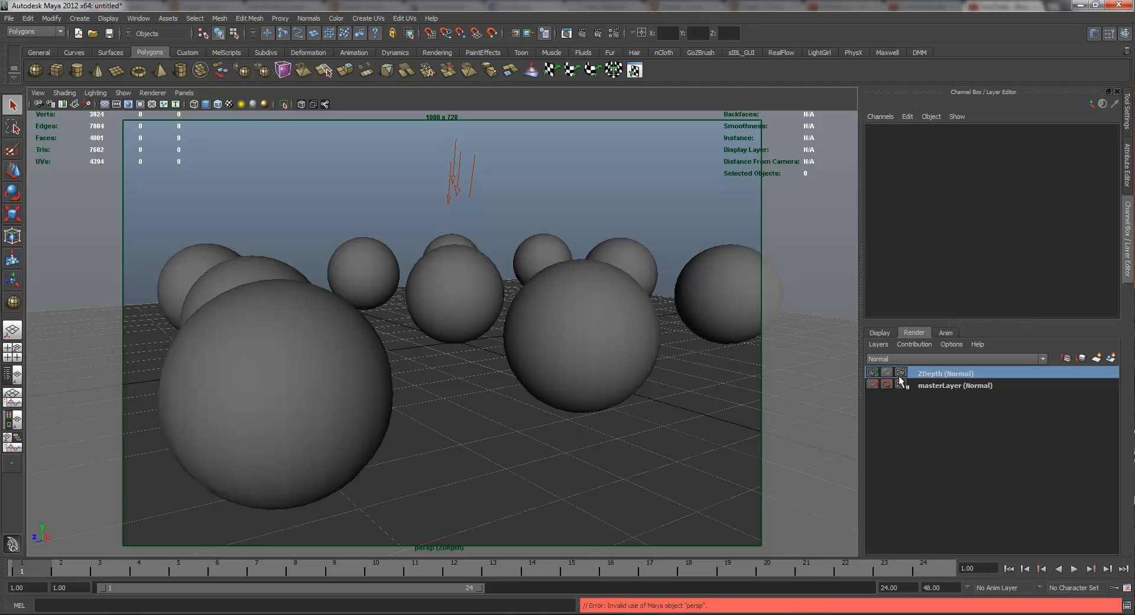
right_click(936, 375)
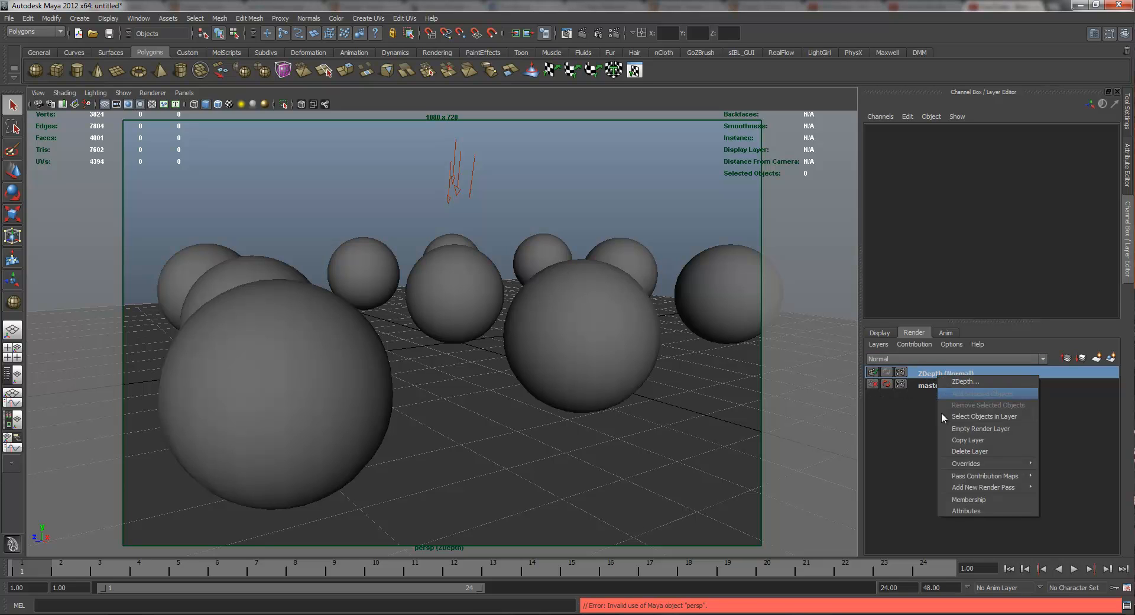
click(967, 507)
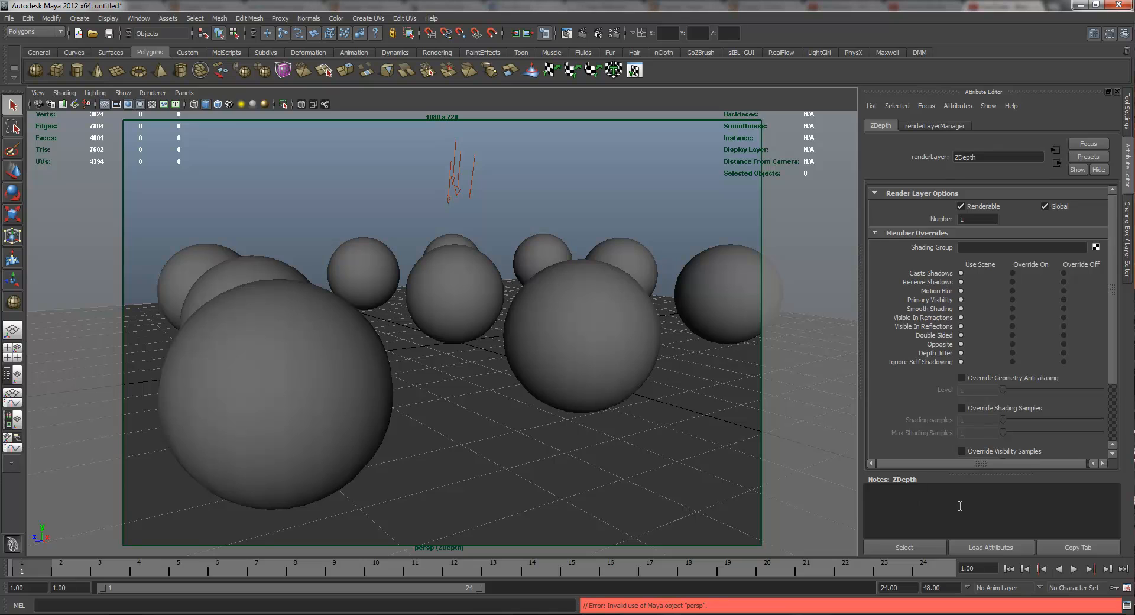
click(1087, 157)
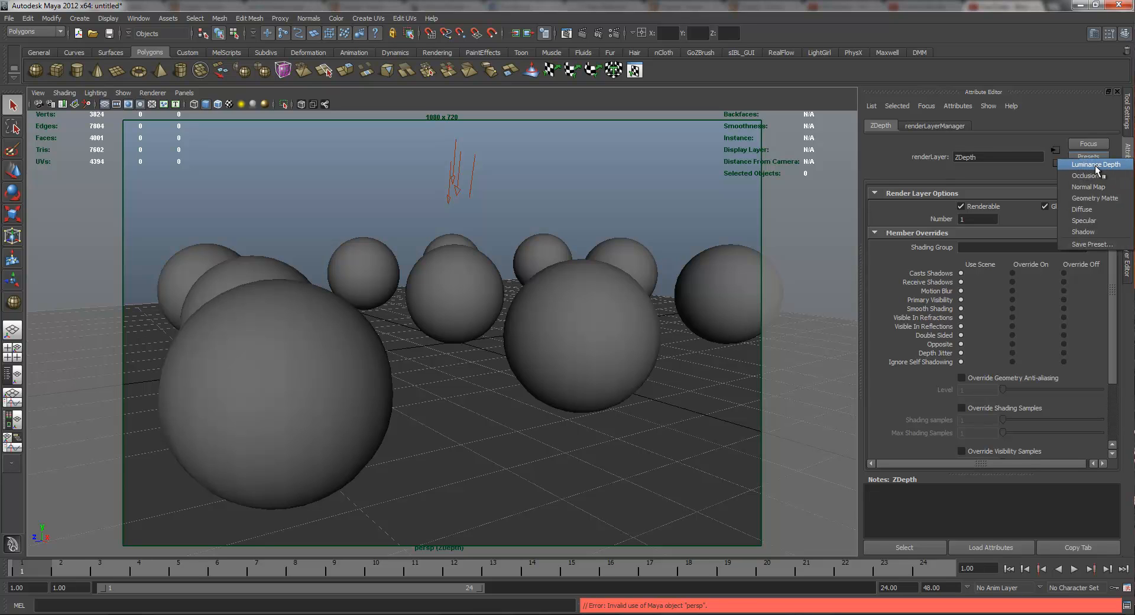
click(1095, 165)
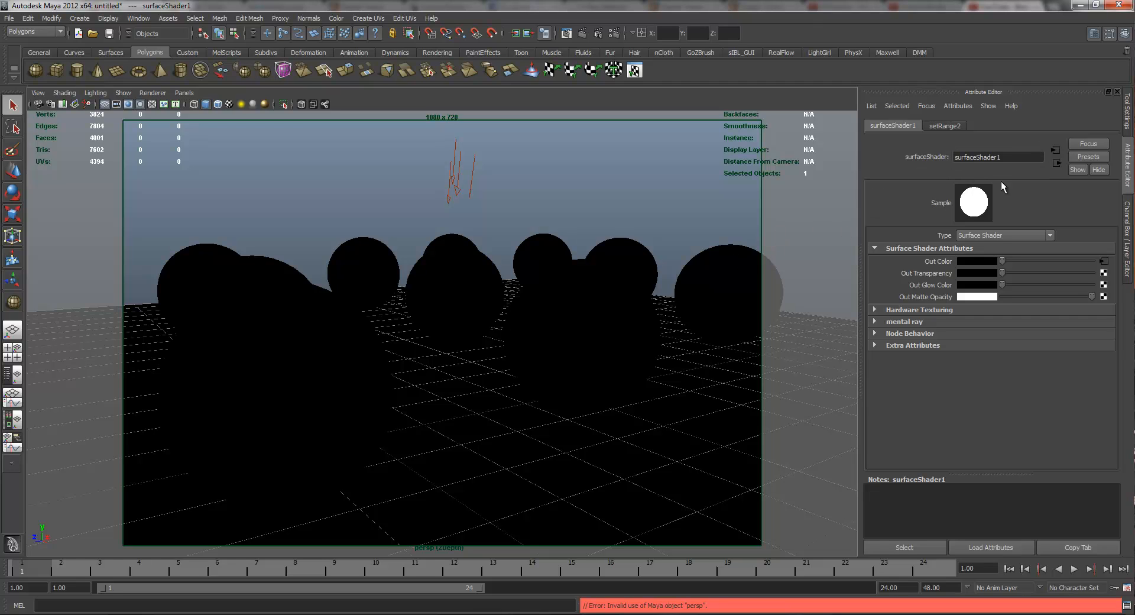
Step: Show the Hypershade beside the perspective view and graph the network of the surfaceShader1 material
click(13, 421)
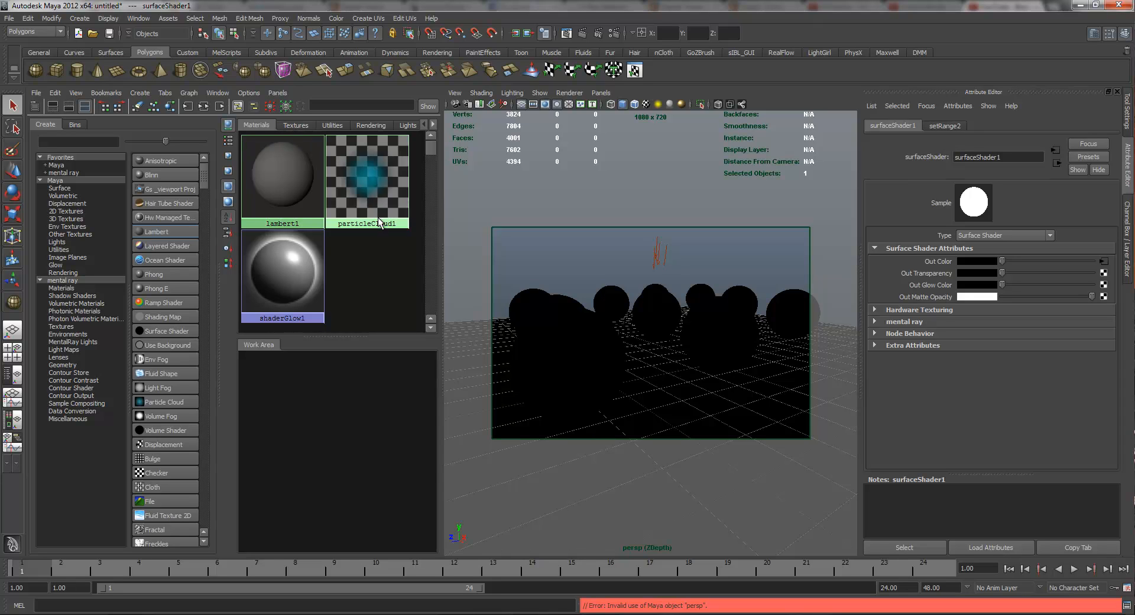
click(298, 126)
click(266, 126)
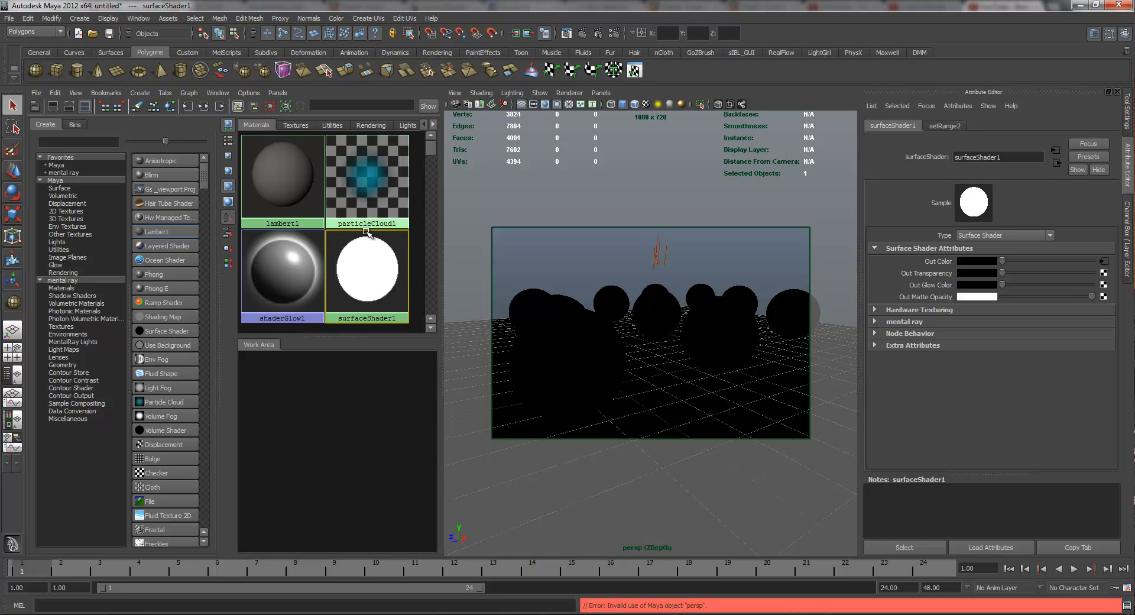
click(299, 125)
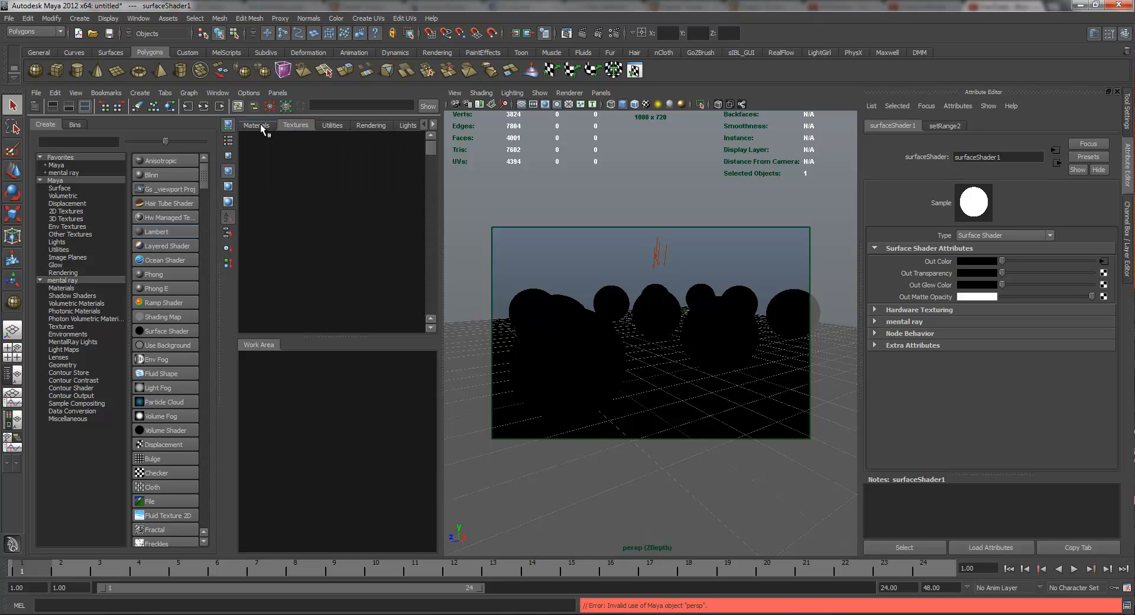
click(262, 127)
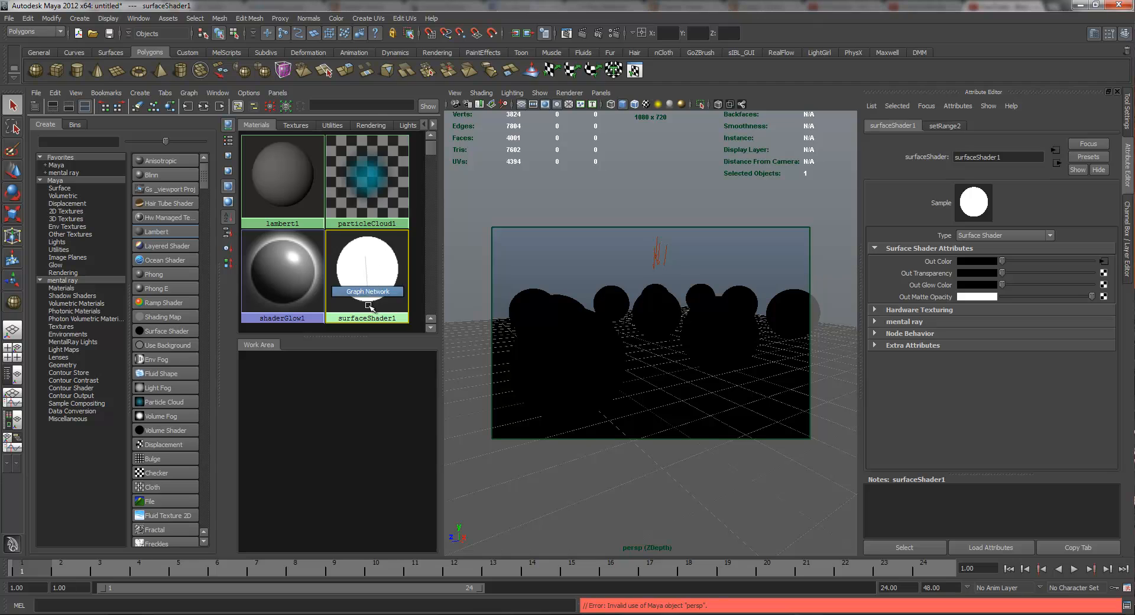
right_drag(368, 305, 368, 305)
right_drag(366, 261, 366, 291)
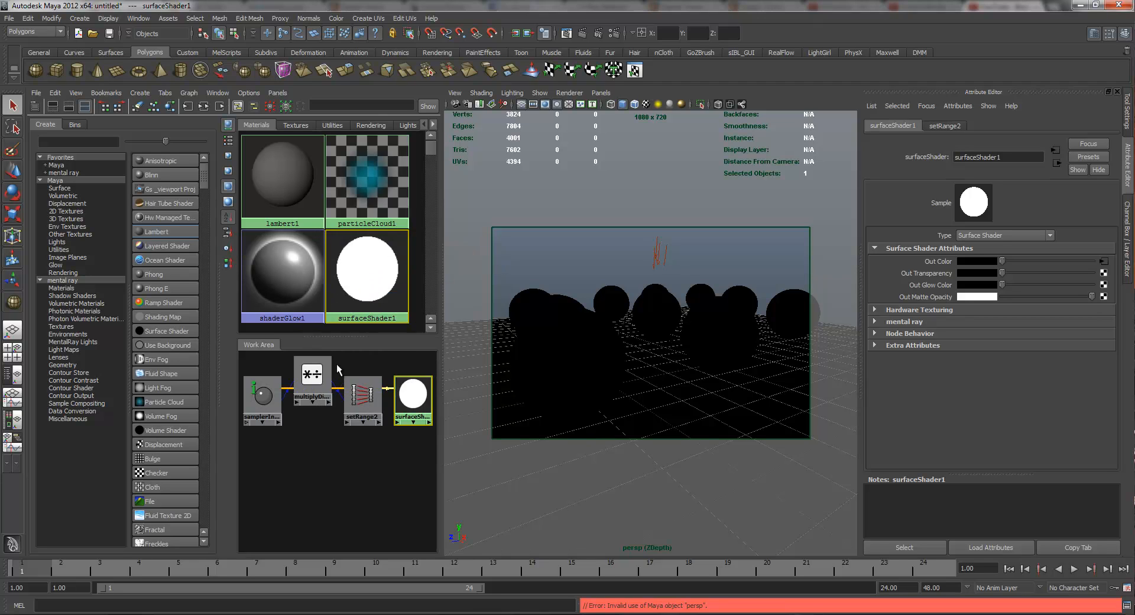
Step: Spread out the shader network nodes and open the setRange2 node connected to the surface shader's Out Color
drag(330, 376, 354, 403)
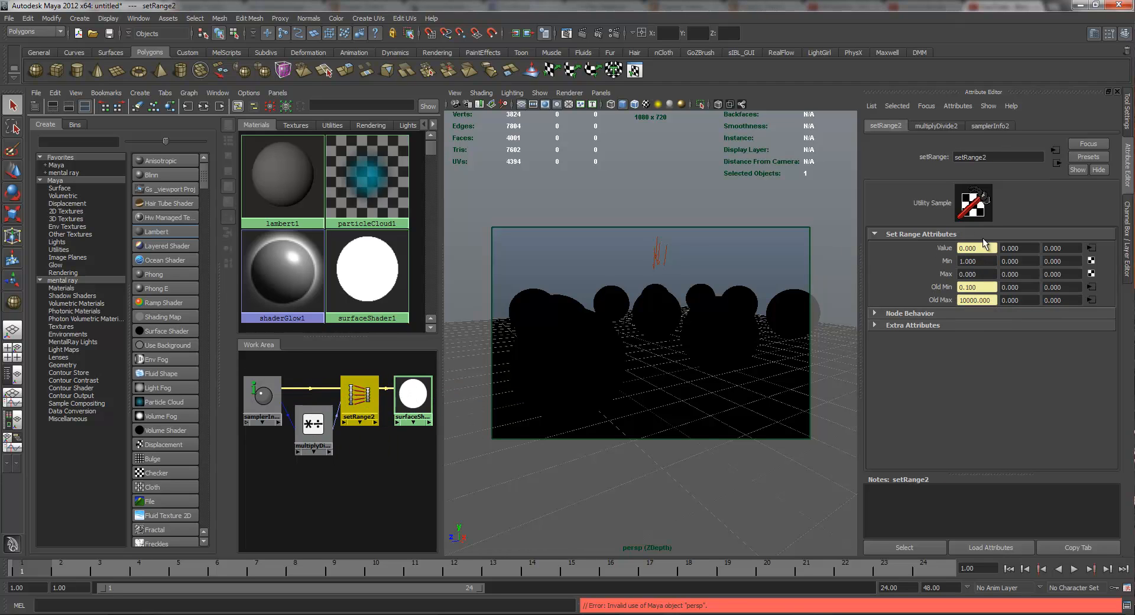
click(413, 396)
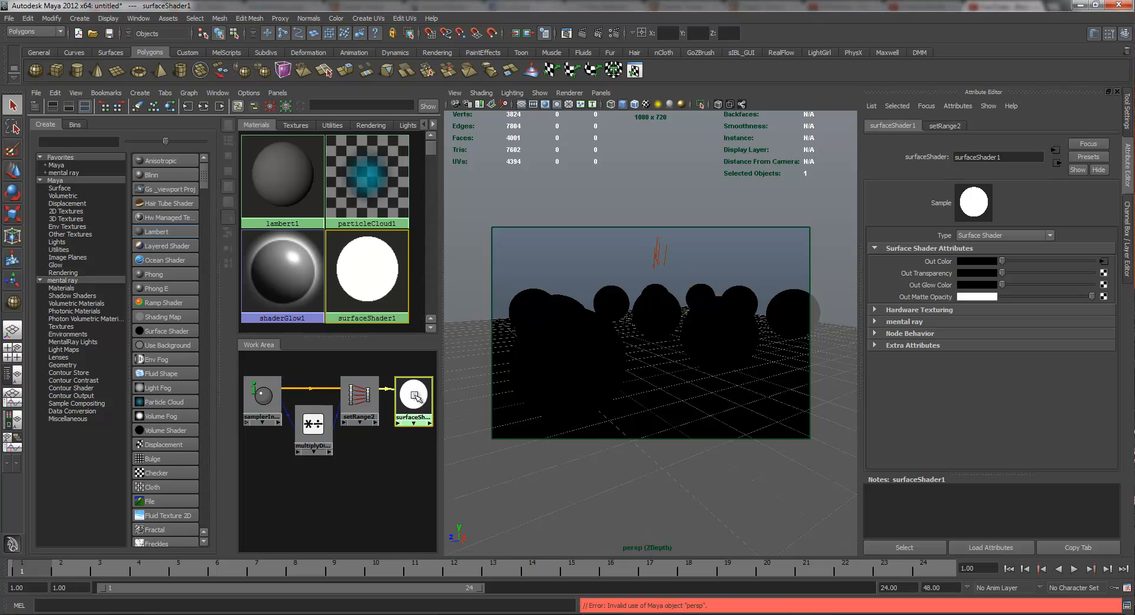
drag(413, 395, 411, 397)
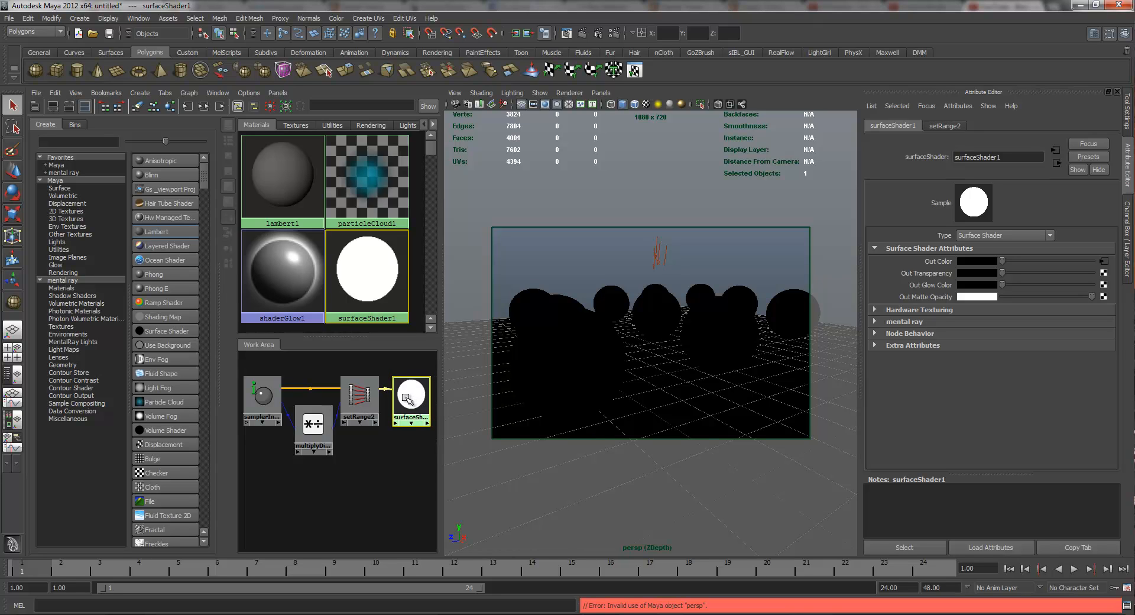
click(358, 396)
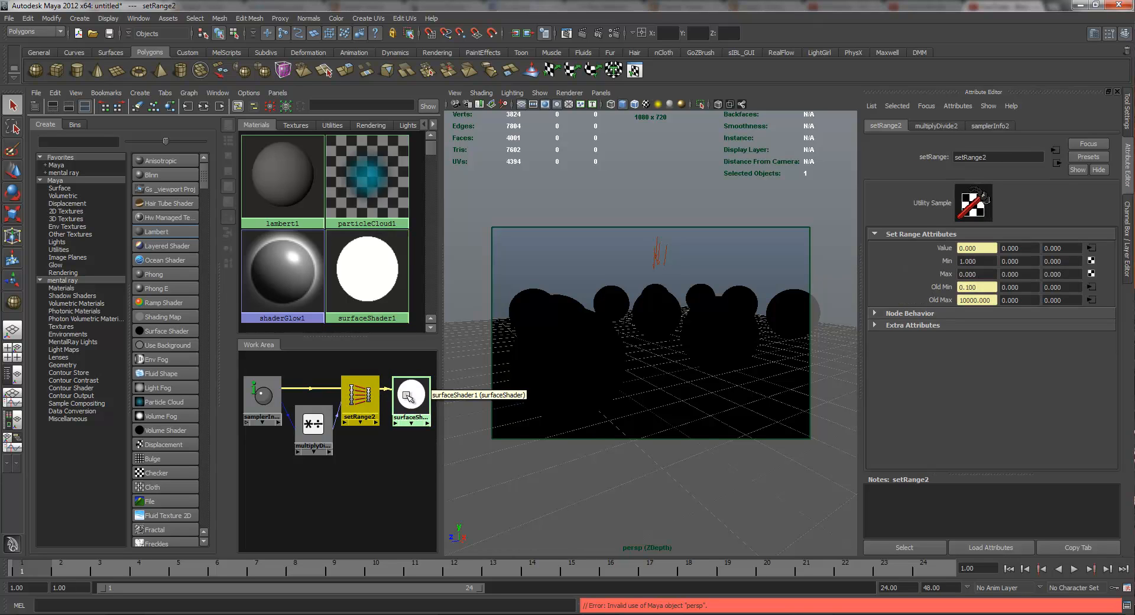
click(408, 396)
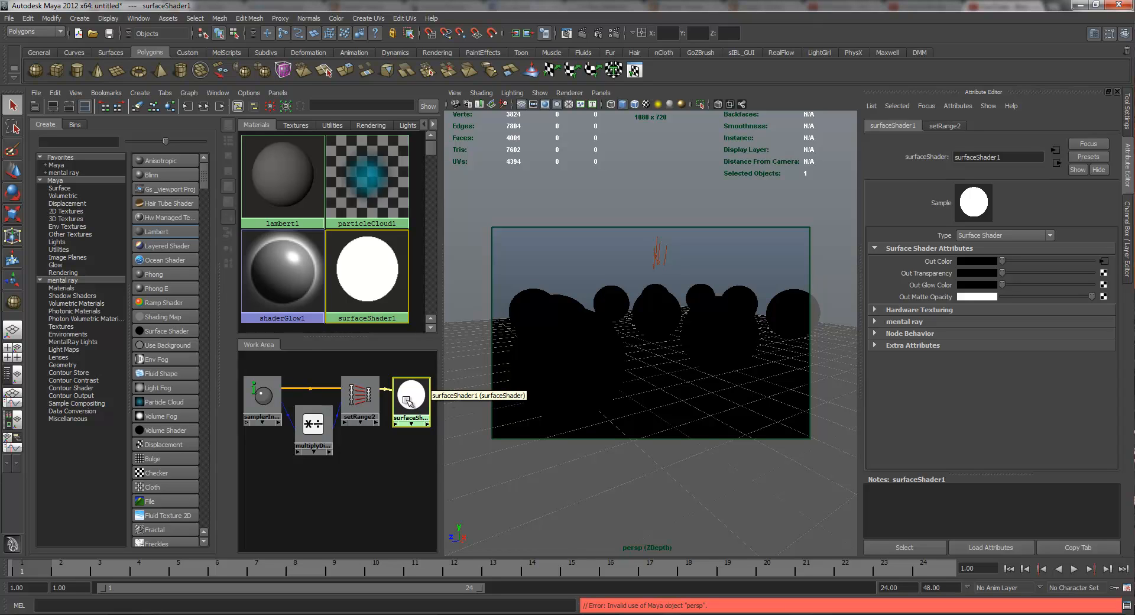
click(1104, 261)
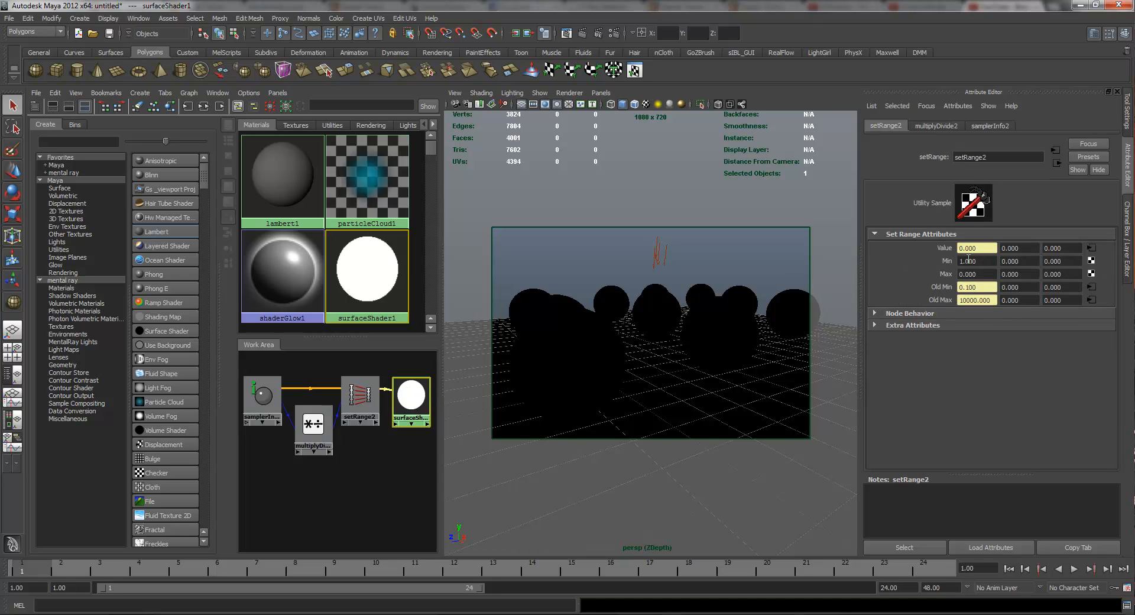
Step: Return to the single perspective view and test-render the ZDepth layer with Maya Software
click(12, 331)
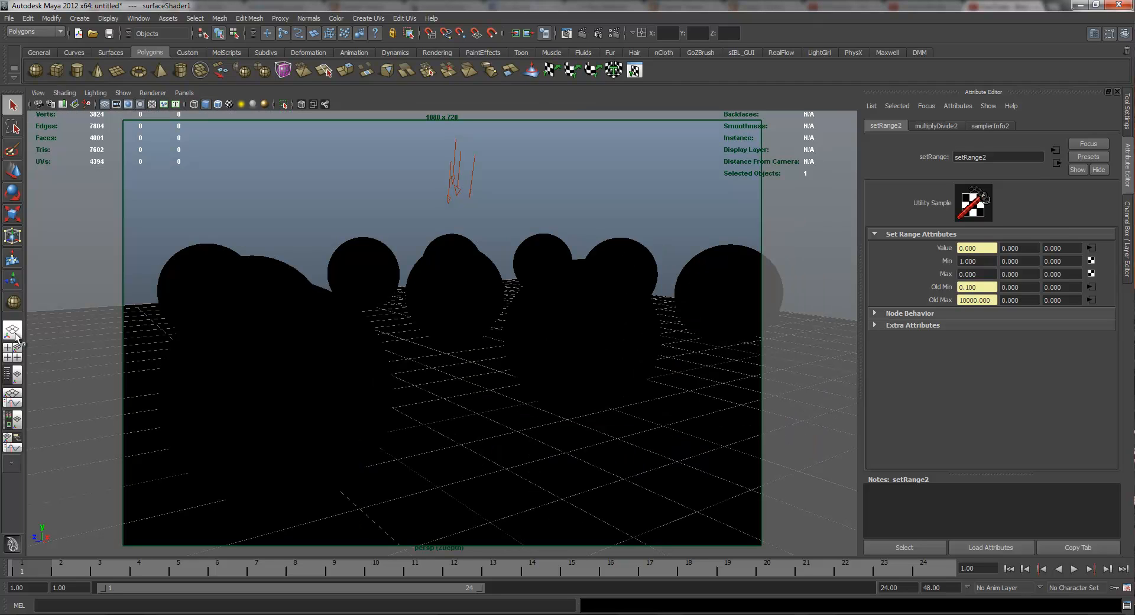
click(582, 35)
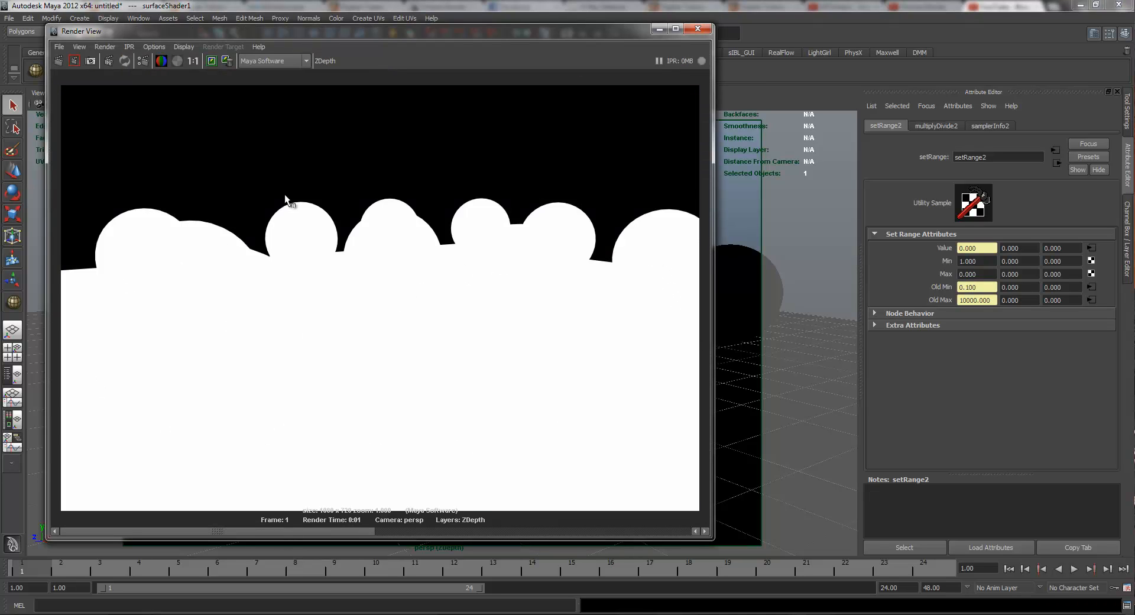
click(278, 62)
click(264, 74)
click(698, 28)
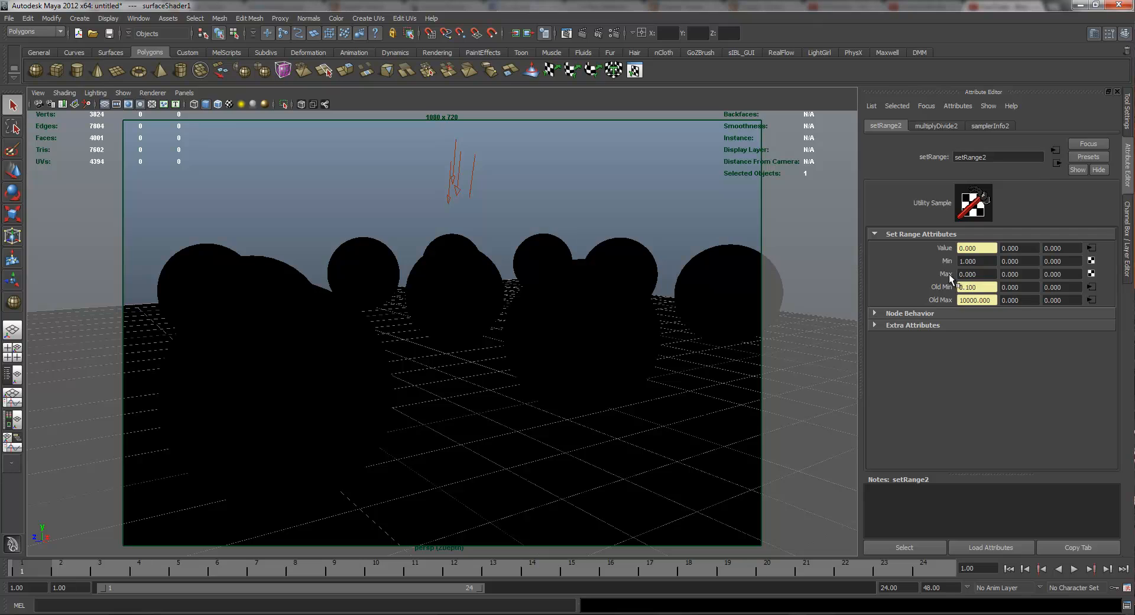
Step: Set the setRange2 node's first Min value to 0.5 and Max value to 5, and render the ZDepth layer again
double_click(982, 261)
text(0.5)
key(Return)
double_click(983, 274)
text(5)
key(Return)
click(579, 34)
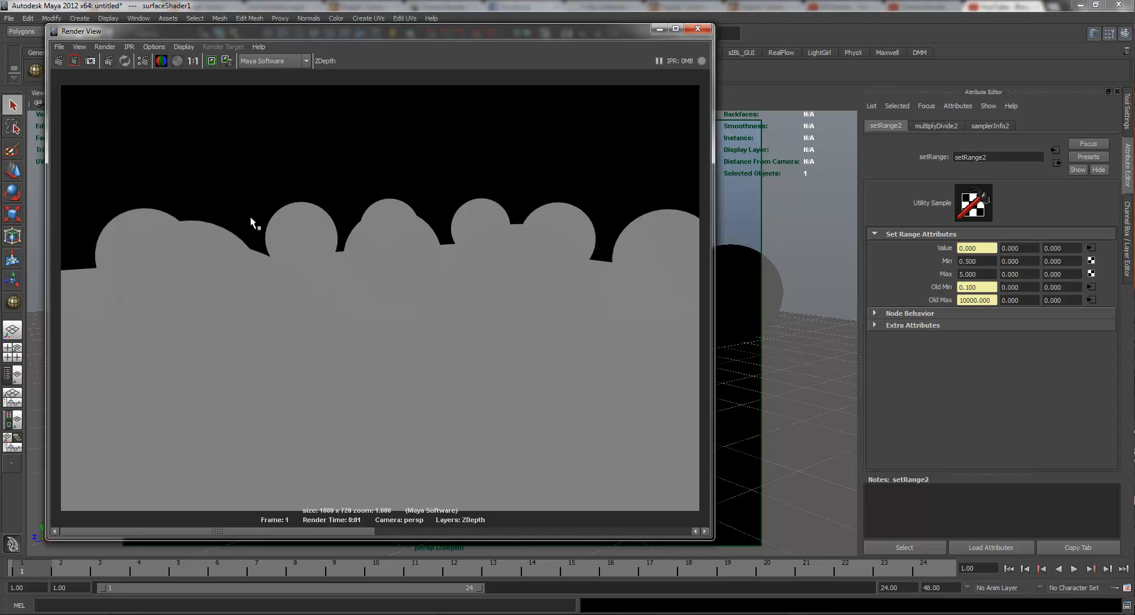
Step: Lower the setRange2 node's first Min value to 0.1 and re-render the ZDepth layer
click(980, 260)
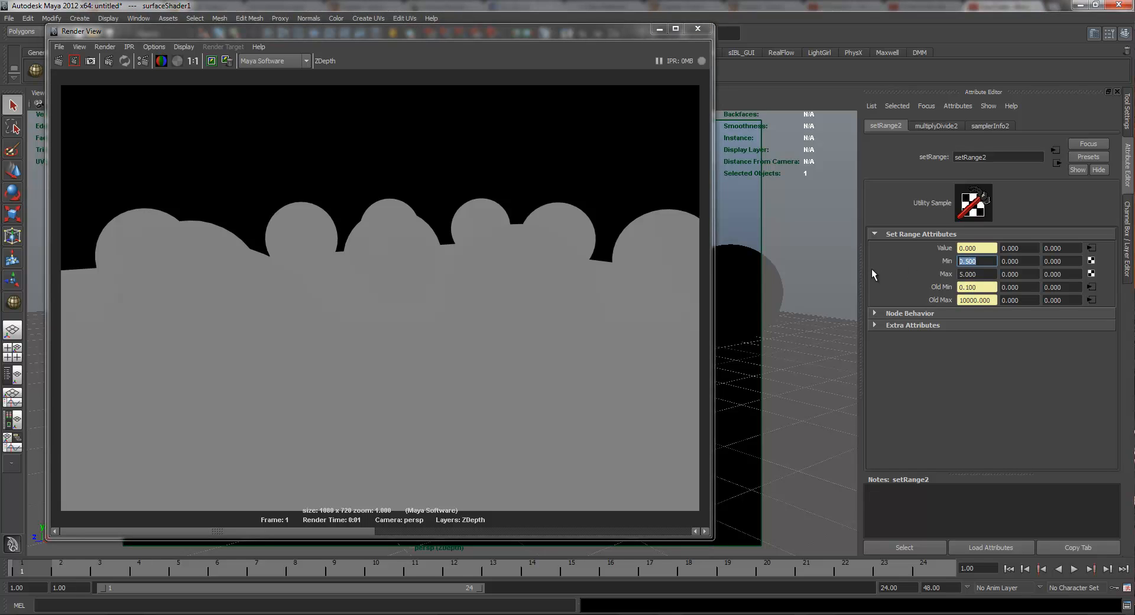
text(0.1)
key(Return)
click(61, 61)
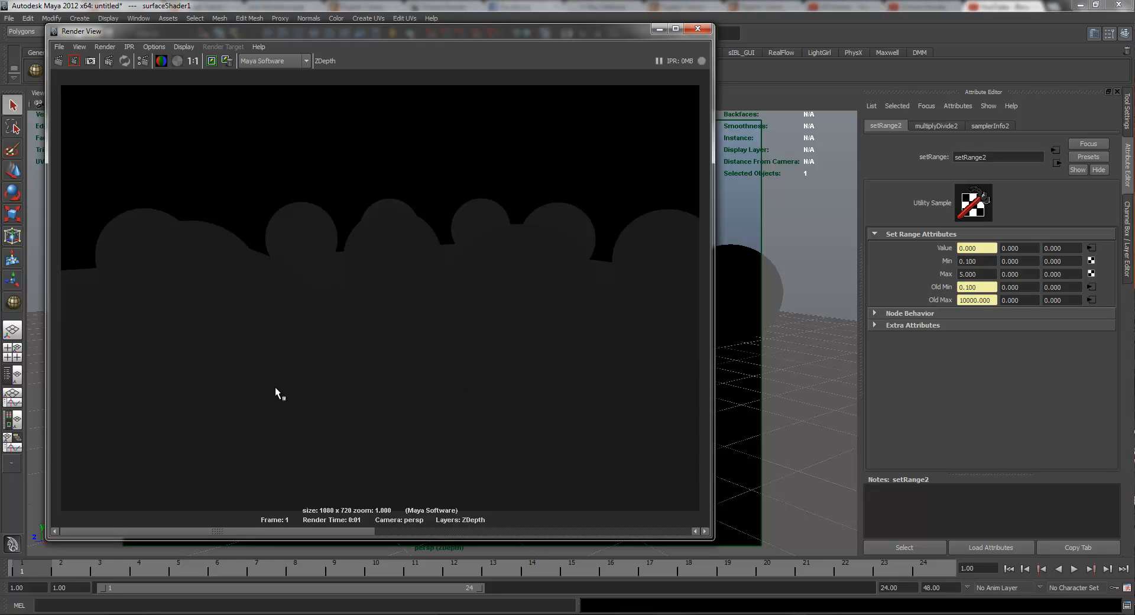
Step: Raise the setRange2 node's first Max value to 10 and re-render the ZDepth layer
click(980, 278)
text(10.000)
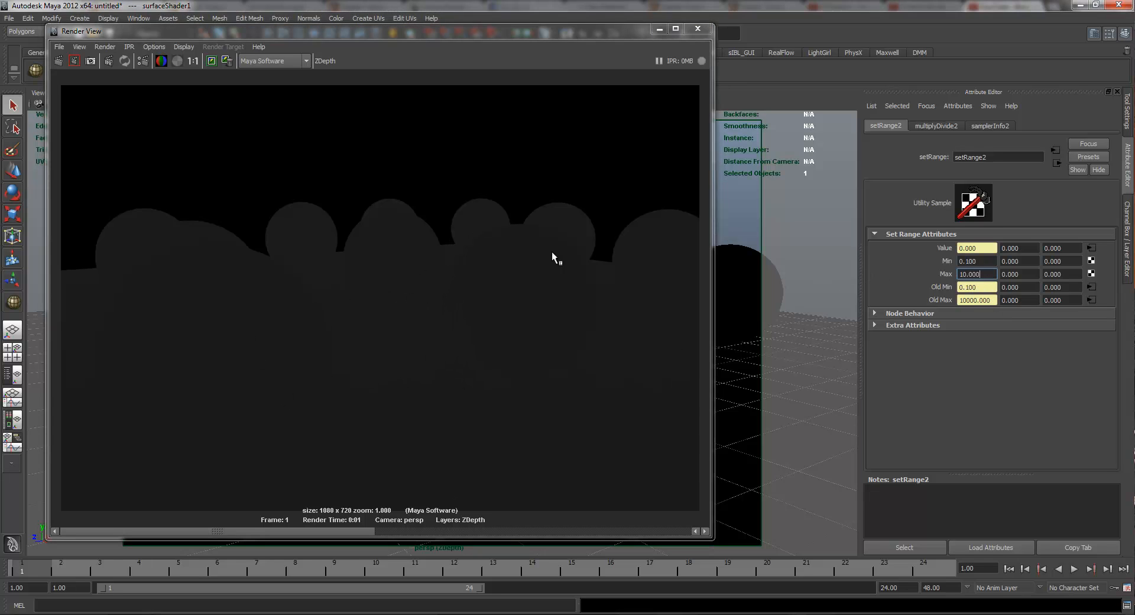
click(62, 59)
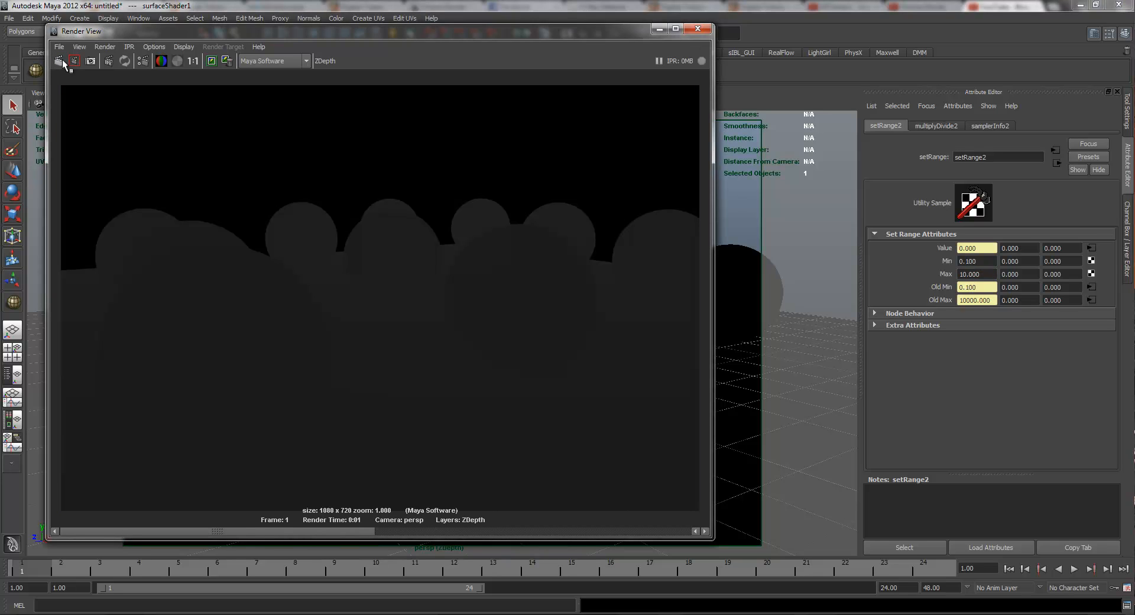
Step: Increase the setRange2 node's first Max value to 50 and render the ZDepth layer again
drag(985, 274, 860, 276)
text(50)
key(Return)
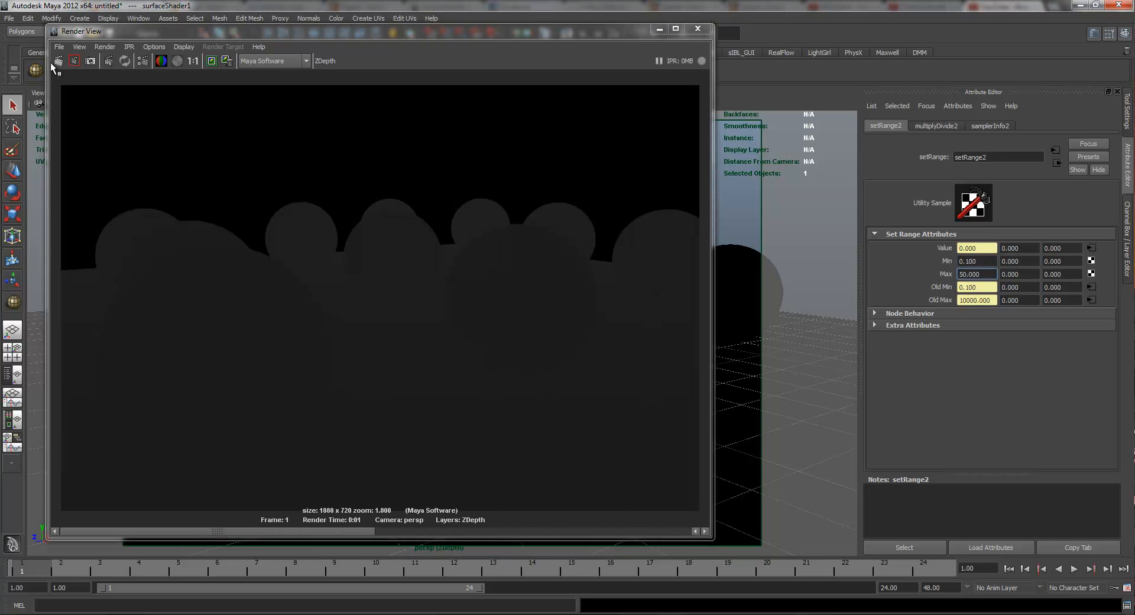
click(57, 61)
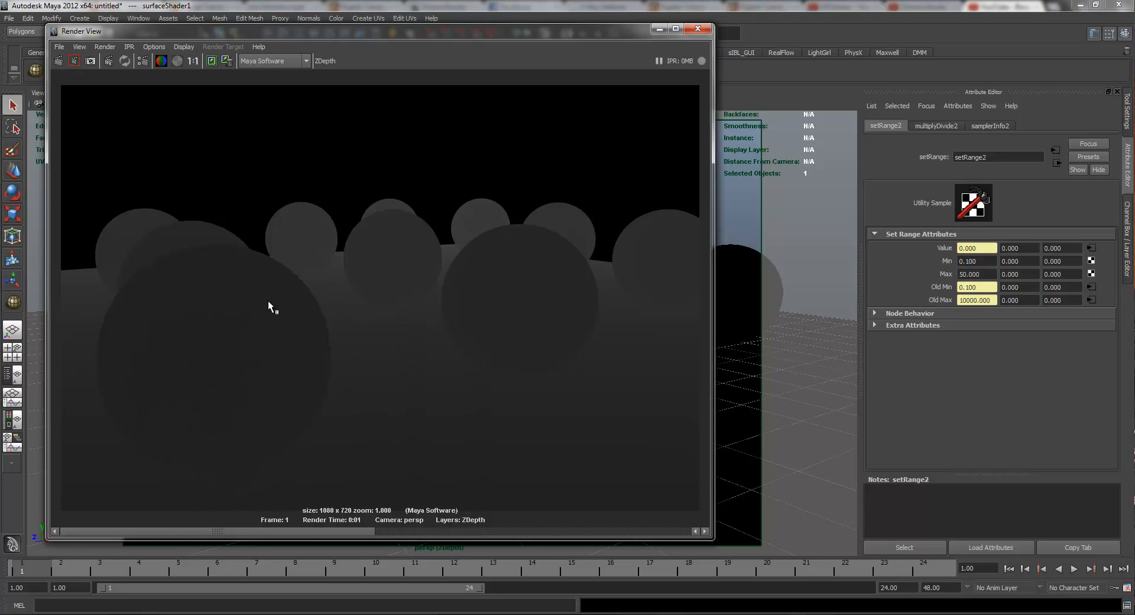
Step: Set the setRange2 node's first Min value to 0.05 and Max value to 75, and re-render the ZDepth layer
double_click(980, 261)
text(0.05)
key(Return)
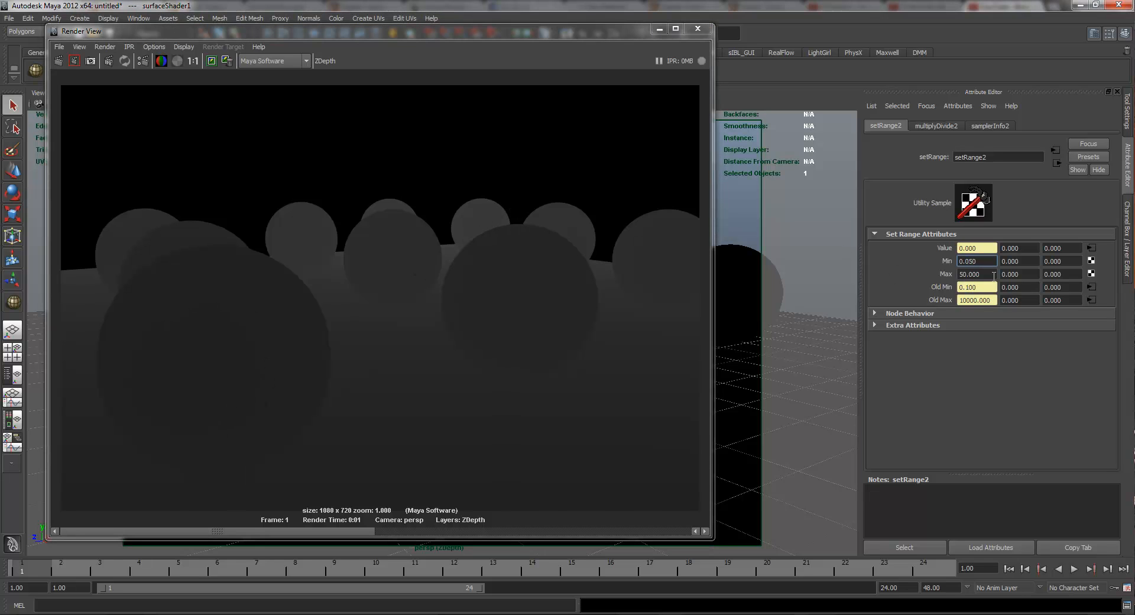
double_click(993, 275)
text(75)
key(Return)
click(58, 61)
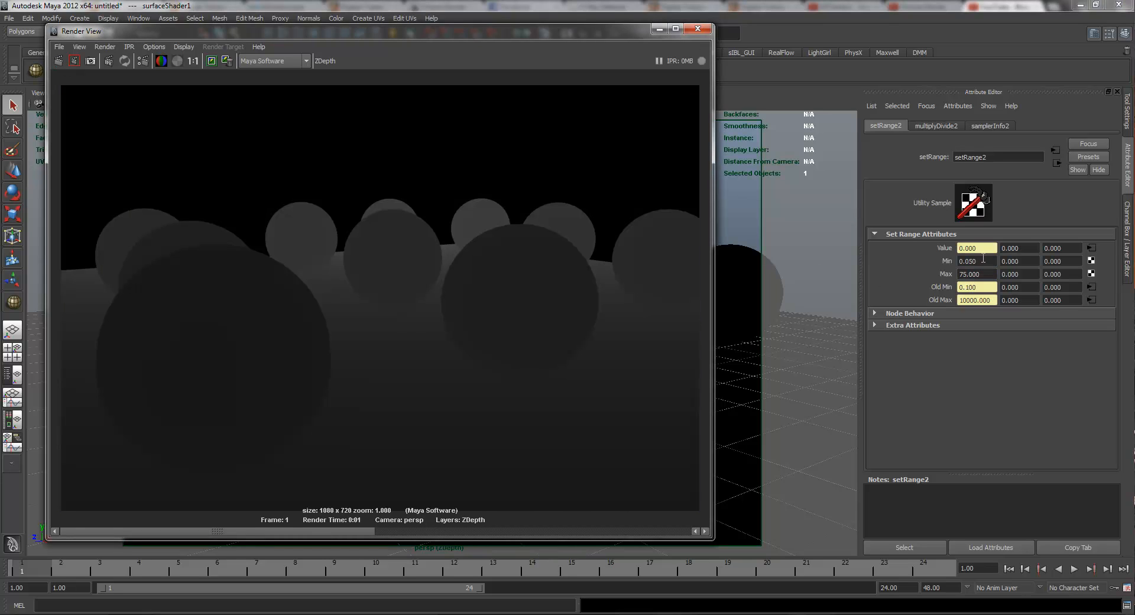
Step: Set the setRange2 node's first Min value to 0.01 and Max value to 150, and re-render the ZDepth layer
double_click(981, 261)
text(0.01)
key(Return)
double_click(990, 274)
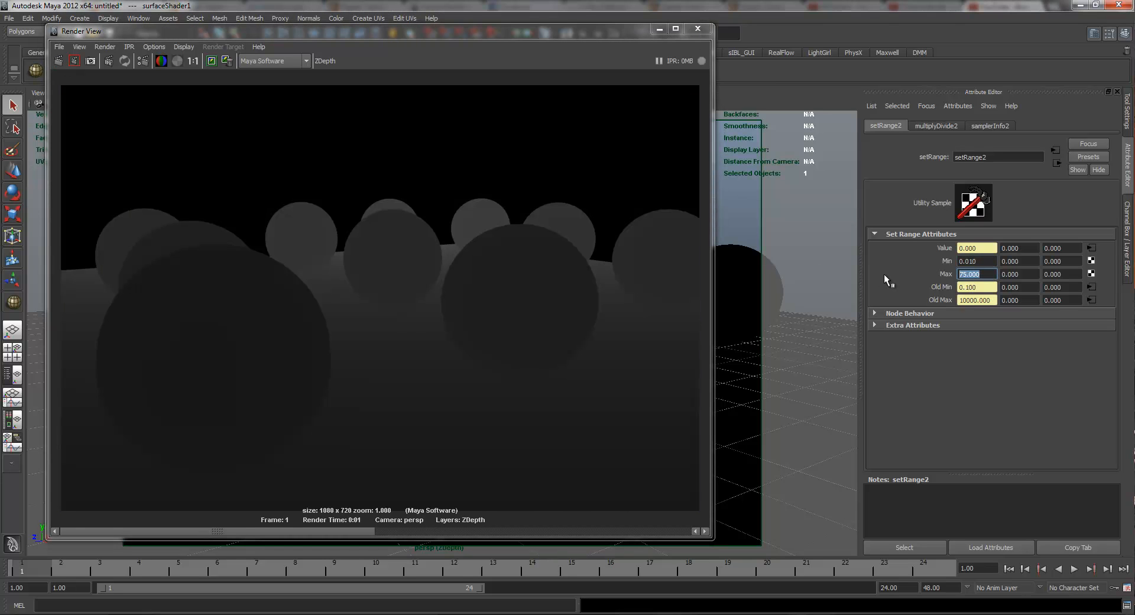
text(150)
key(Return)
click(57, 61)
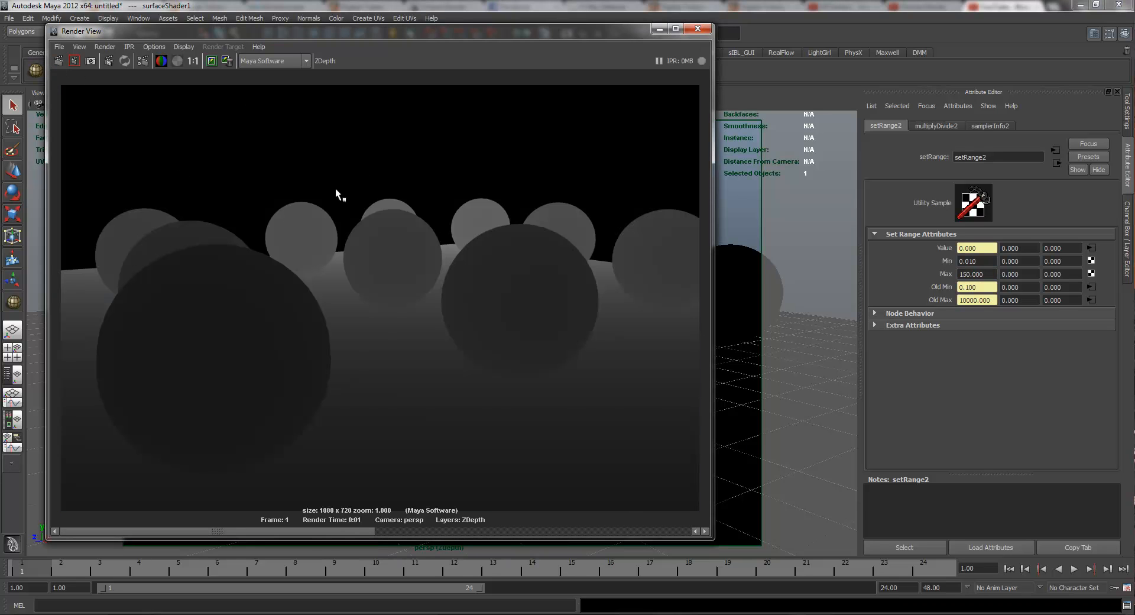
Step: Raise the setRange2 node's first Max value to 250 and re-render the ZDepth layer
double_click(975, 274)
text(250)
key(Return)
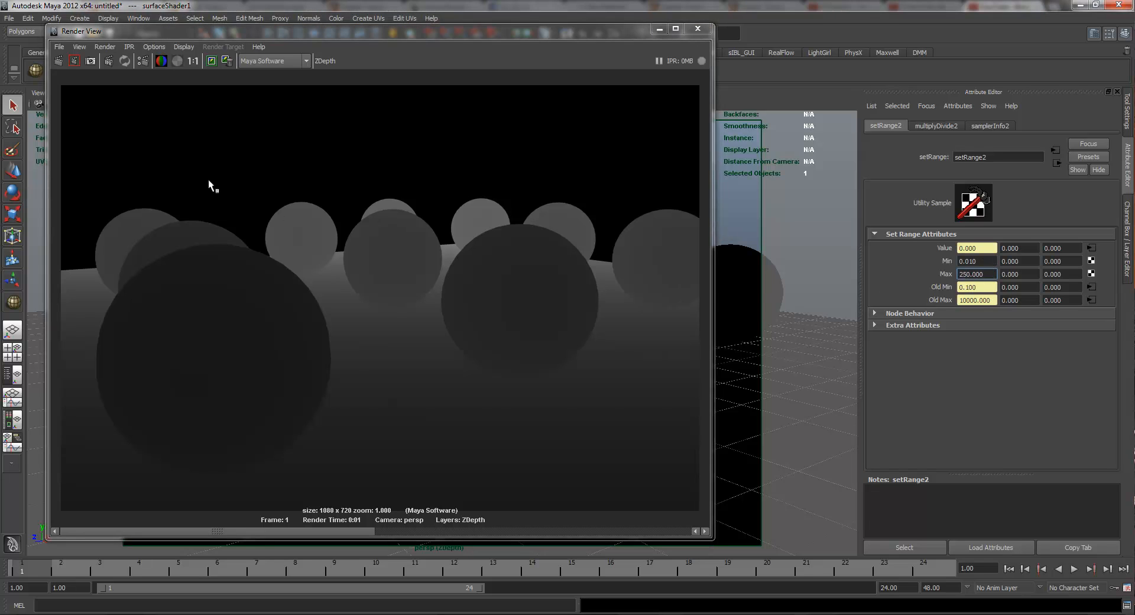
click(58, 61)
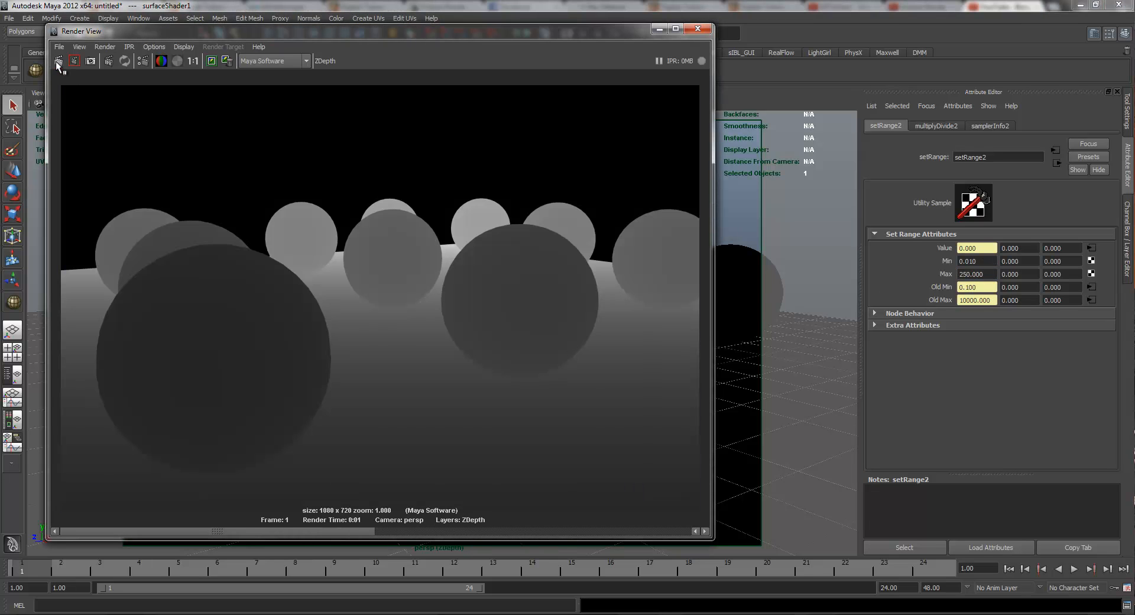
Step: Lower the setRange2 node's first Min value to 0.001 and render the ZDepth layer again
double_click(981, 260)
text(.0)
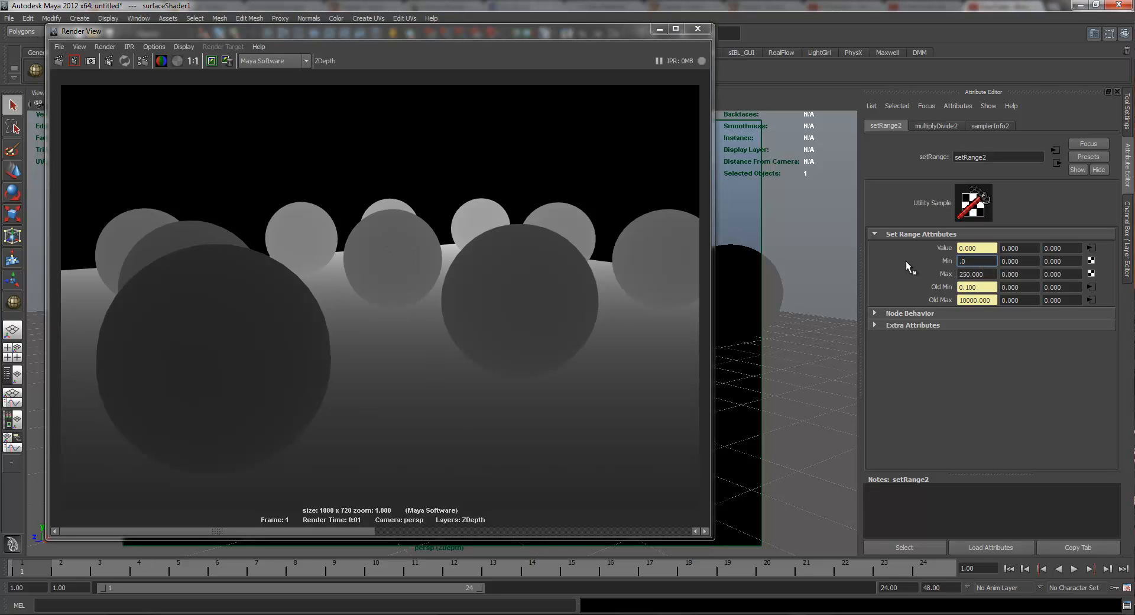
text(01)
click(59, 60)
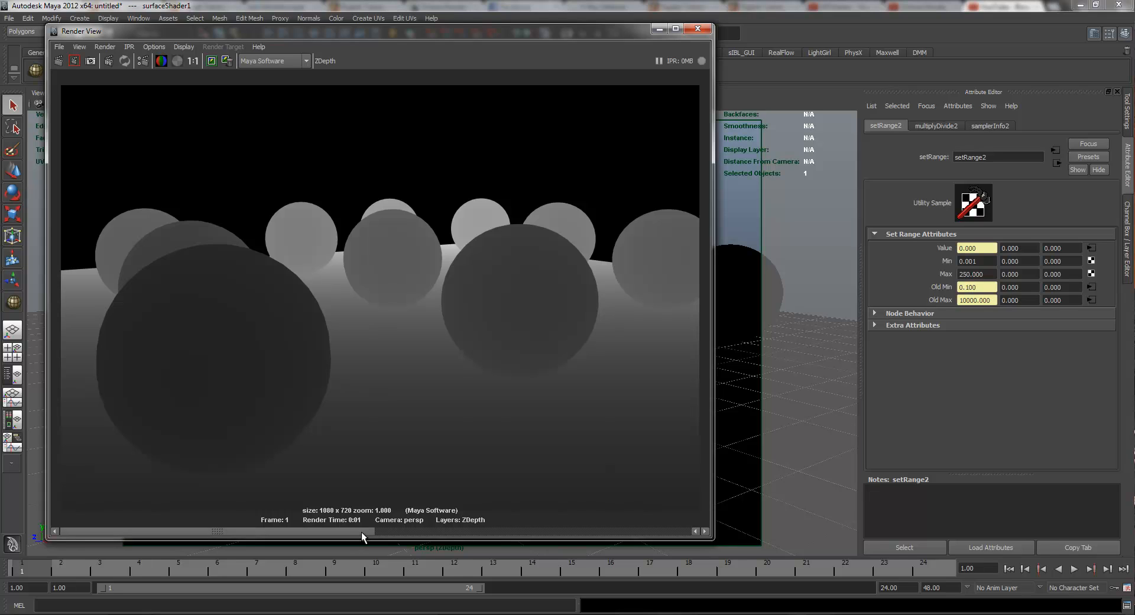
Step: Compare the depth pass with the stored mental ray render of the spheres and close the render window
drag(361, 531, 459, 527)
drag(330, 525, 256, 517)
drag(218, 530, 436, 531)
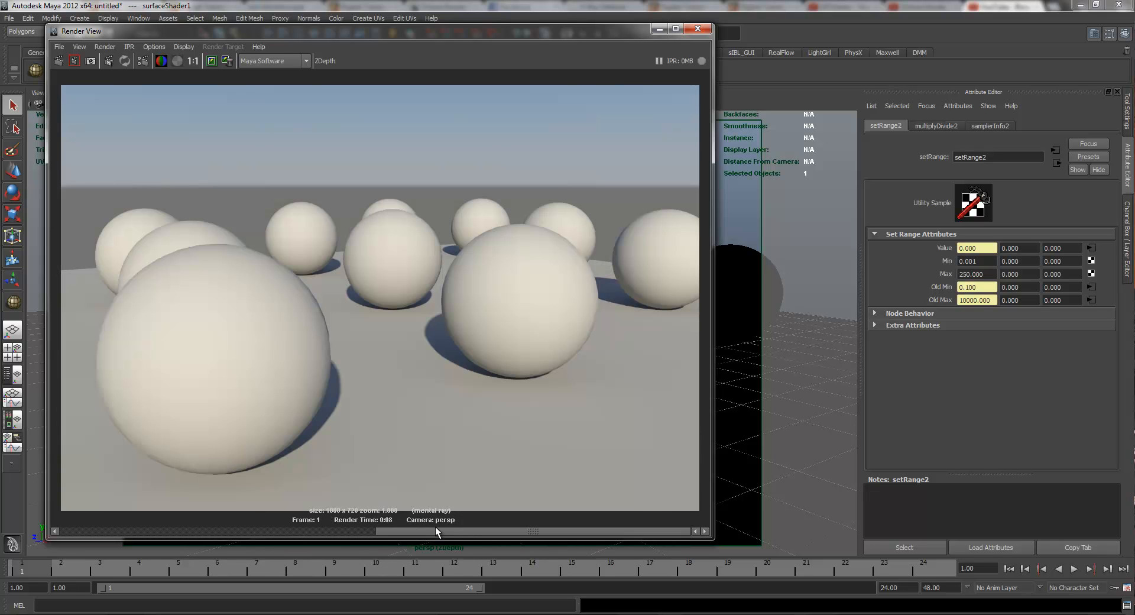
click(691, 31)
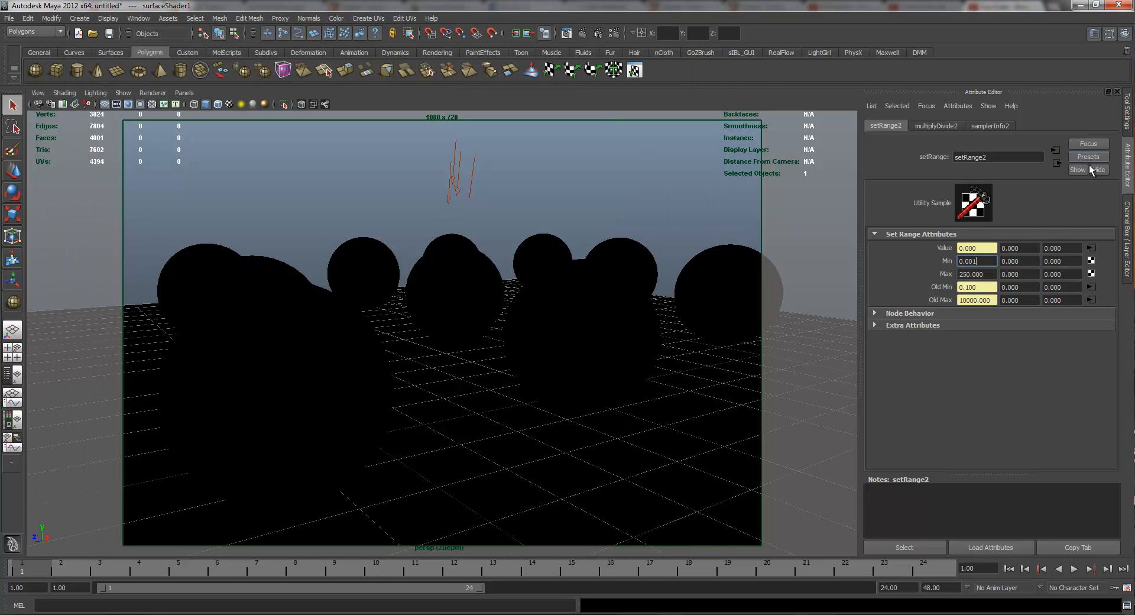
Step: Open the ZDepth render layer's attributes and review the Luminance Depth preset among its presets
click(1127, 231)
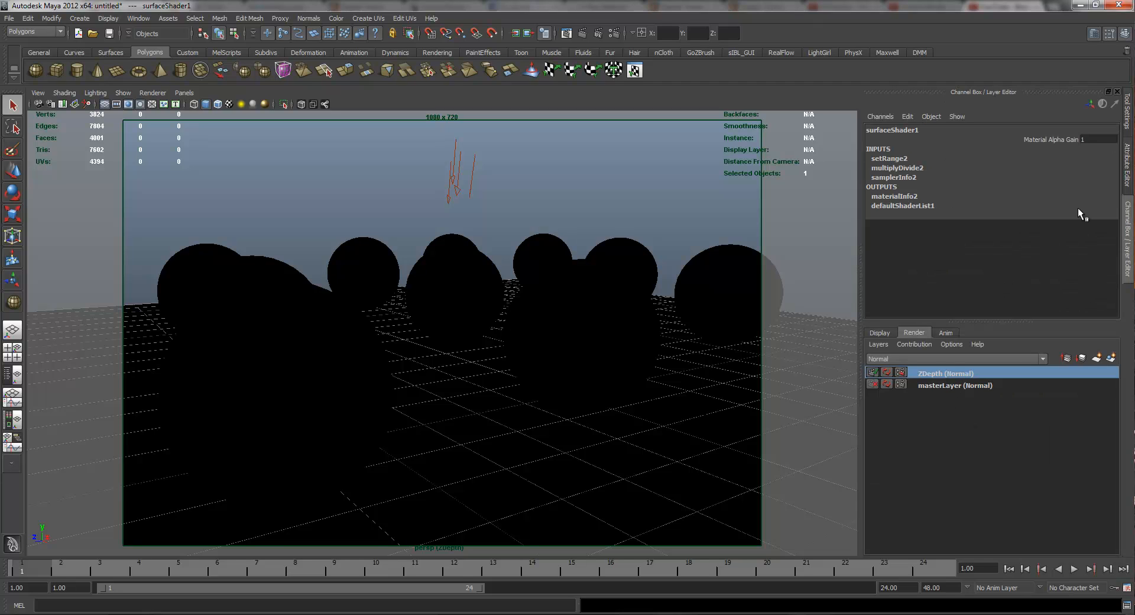
click(1127, 166)
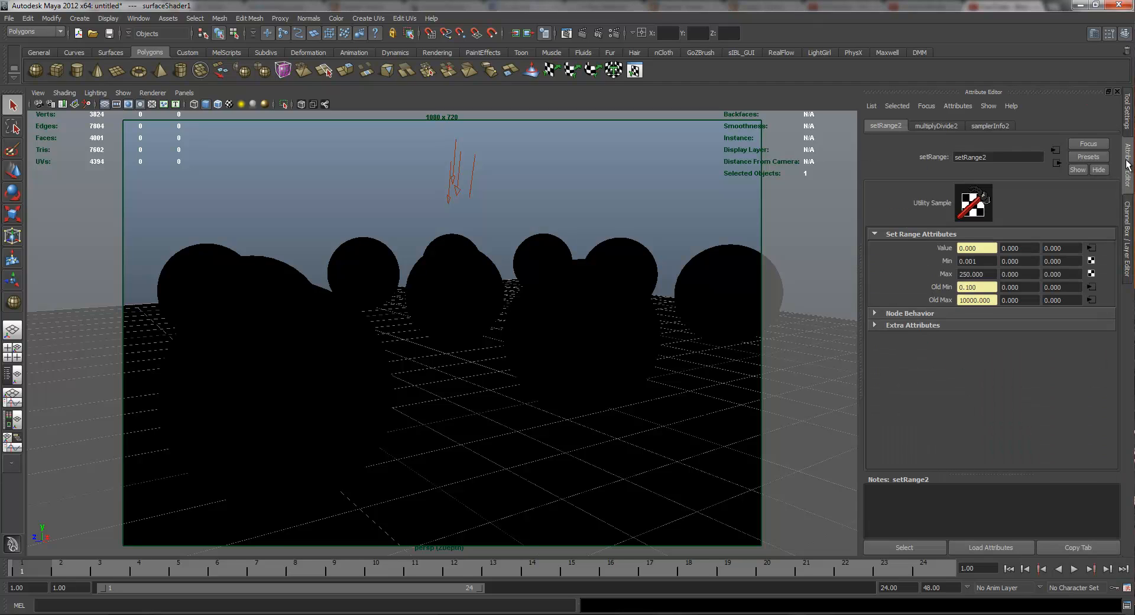
click(1127, 234)
right_click(955, 373)
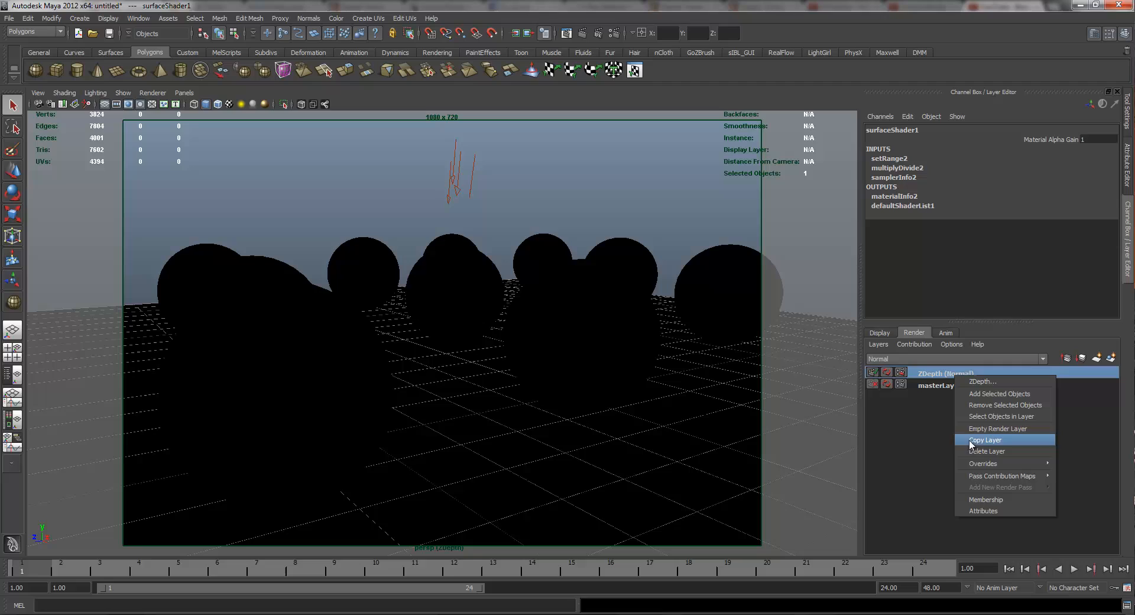
click(981, 510)
click(1087, 155)
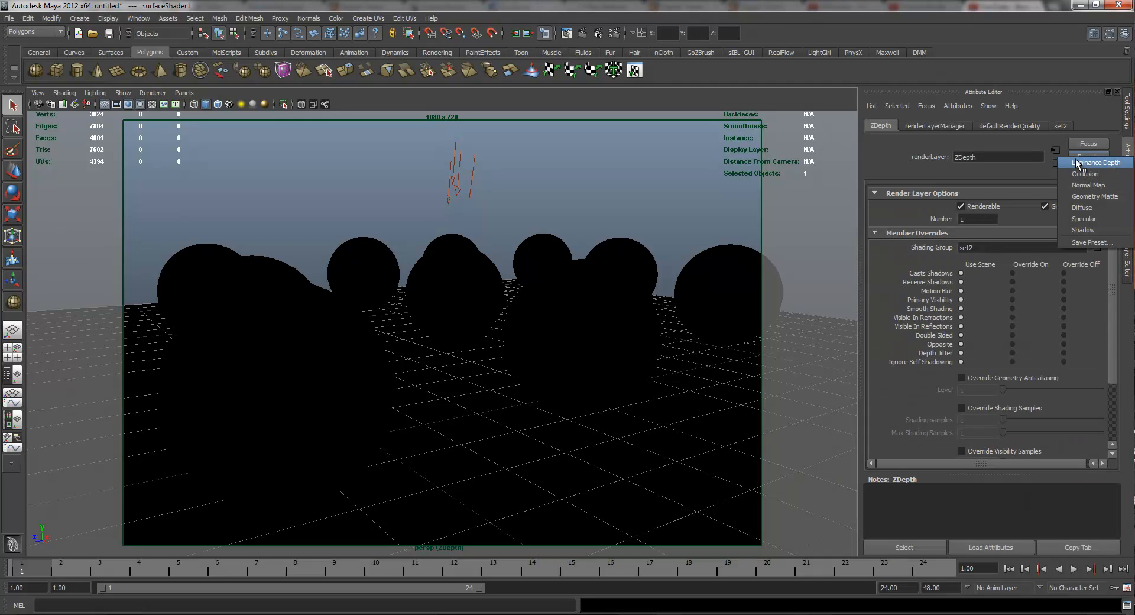
click(1077, 163)
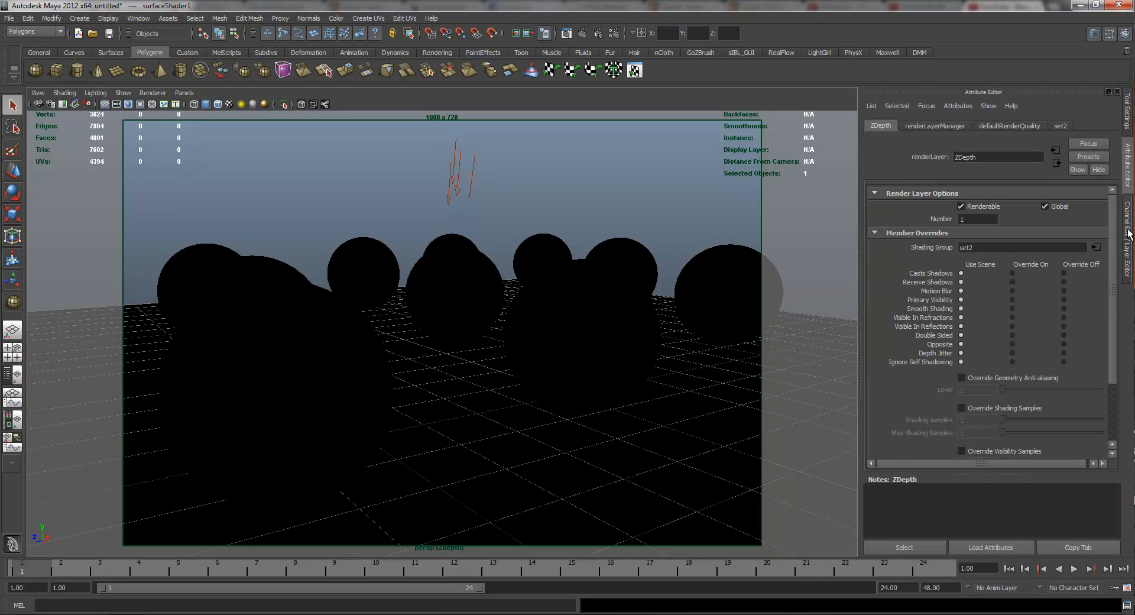
Step: Bring the setRange2 node's attributes back into focus to review its range settings
click(1129, 232)
click(1128, 166)
click(926, 105)
click(946, 133)
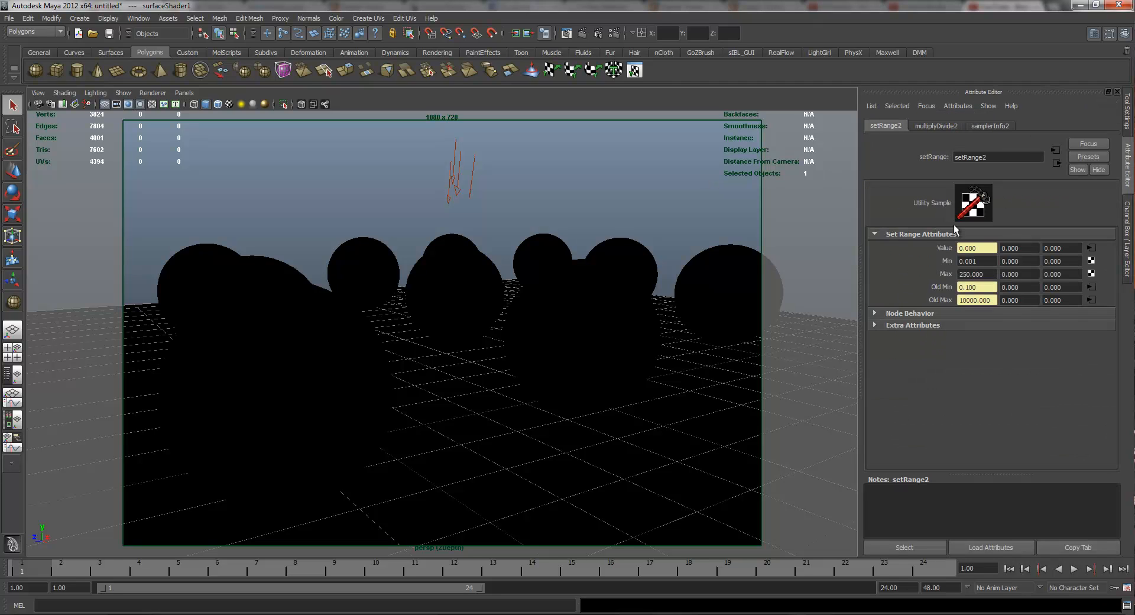